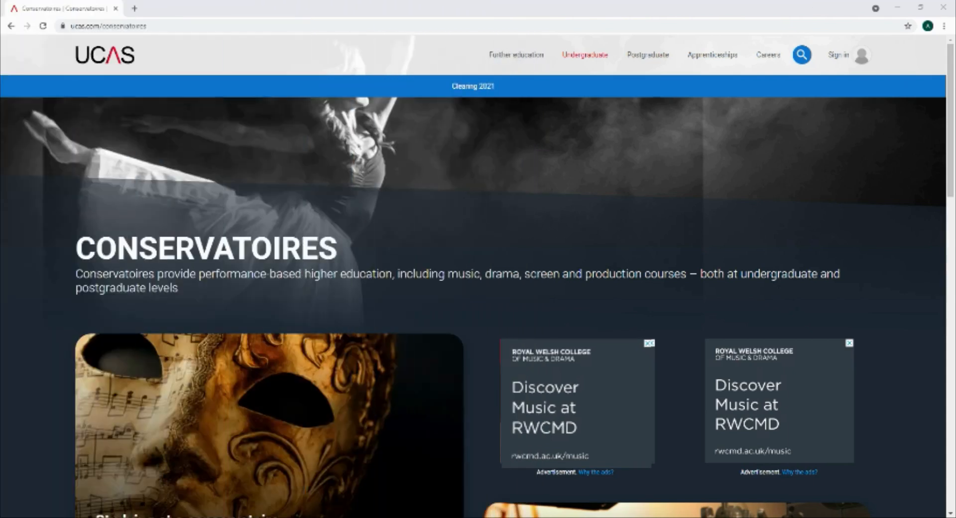
Go to the student sign-in page and start creating a new 2022 Entry account
{"action": "left_click", "coordinate": [846, 59]}
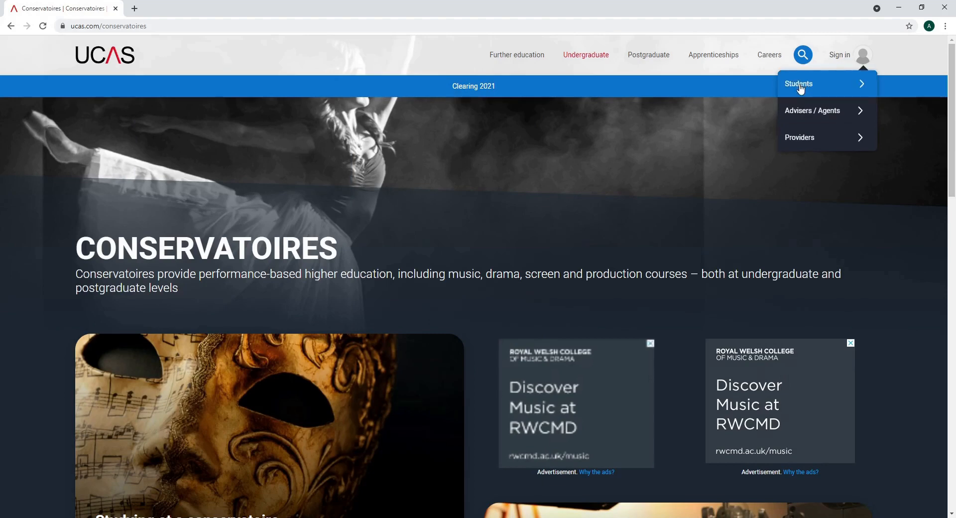
{"action": "left_click", "coordinate": [800, 85]}
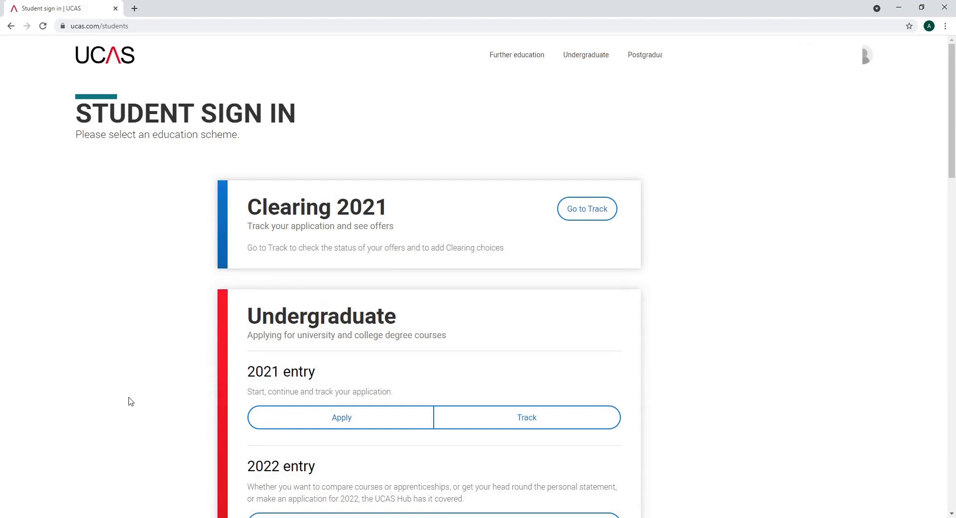
{"action": "scroll", "coordinate": [130, 401], "scroll_direction": "down", "scroll_amount": 1}
{"action": "scroll", "coordinate": [130, 402], "scroll_direction": "down", "scroll_amount": 4}
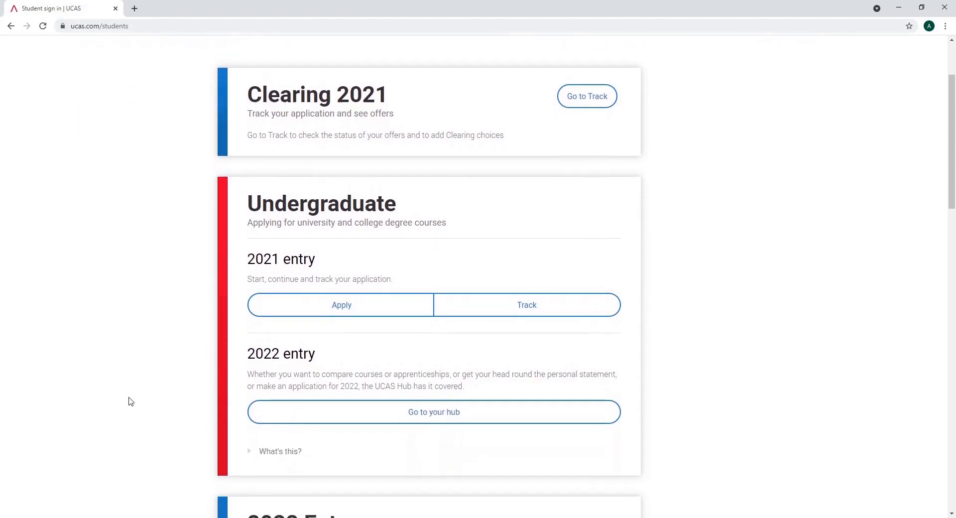
{"action": "scroll", "coordinate": [130, 401], "scroll_direction": "down", "scroll_amount": 2}
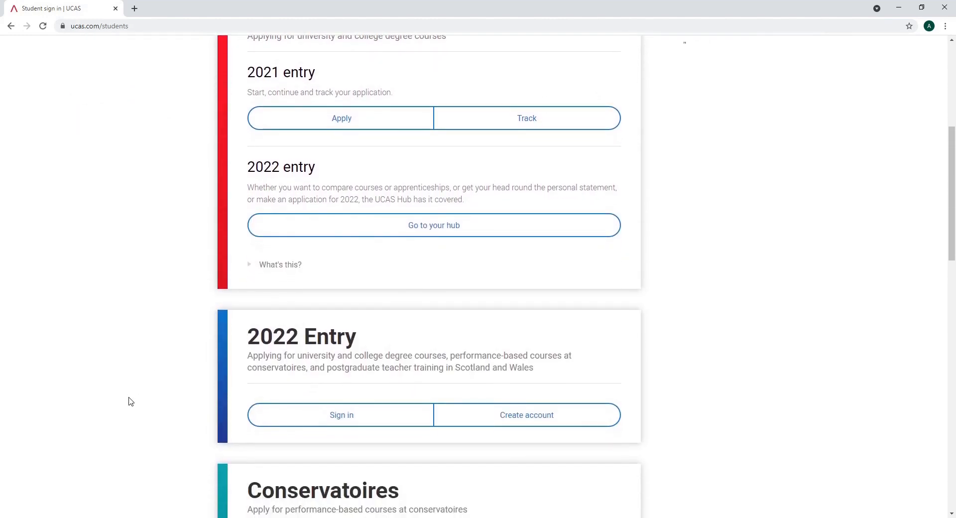
{"action": "scroll", "coordinate": [131, 401], "scroll_direction": "down", "scroll_amount": 2}
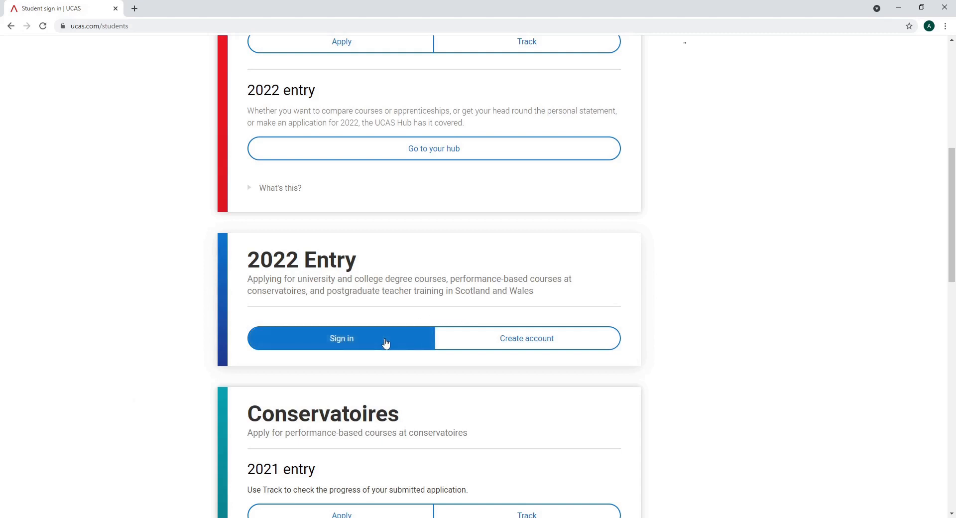
{"action": "left_click", "coordinate": [459, 342]}
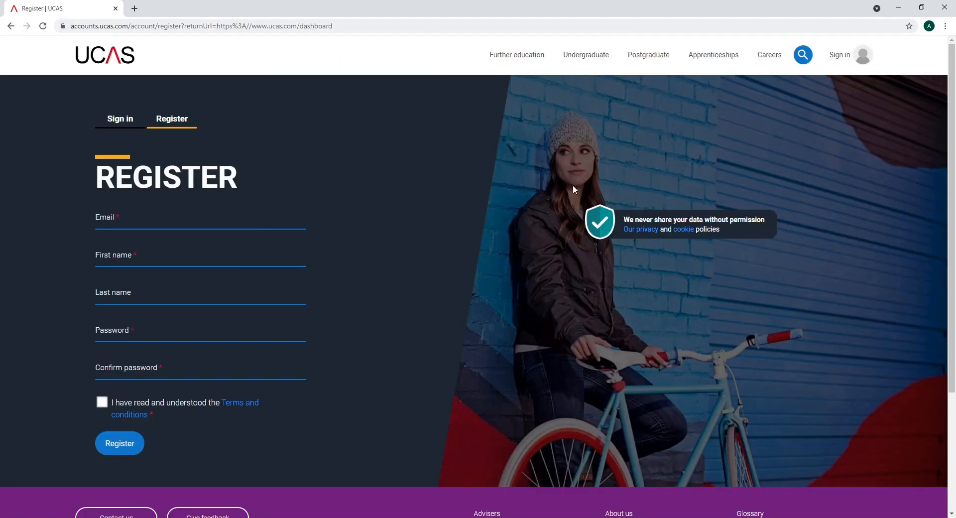
Enter the applicant's email, name and password, accept the terms and register the account
{"action": "left_click", "coordinate": [256, 224]}
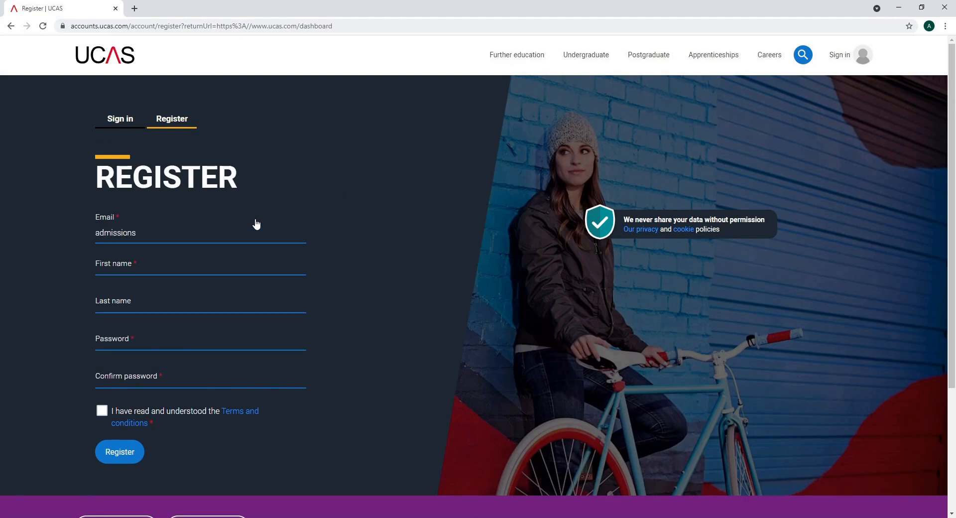
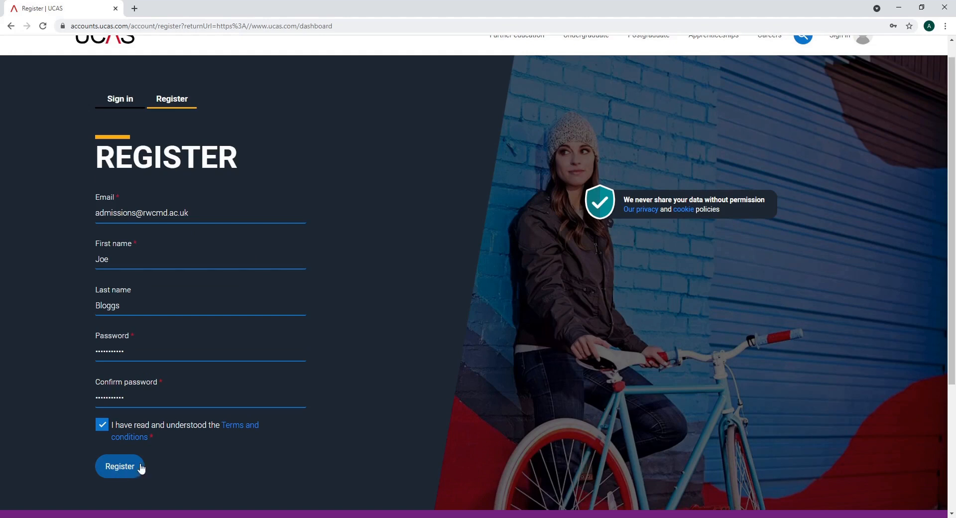
{"action": "left_click", "coordinate": [359, 517]}
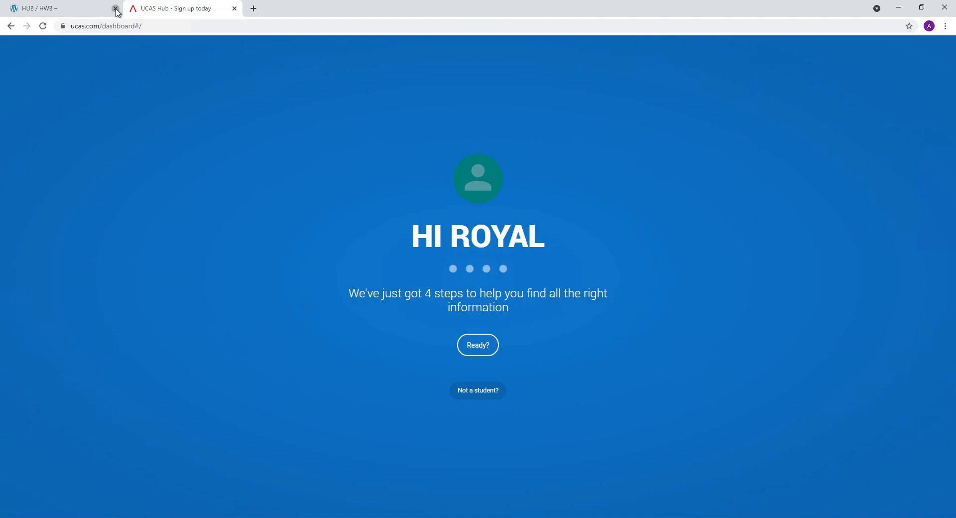
{"action": "left_click", "coordinate": [115, 8]}
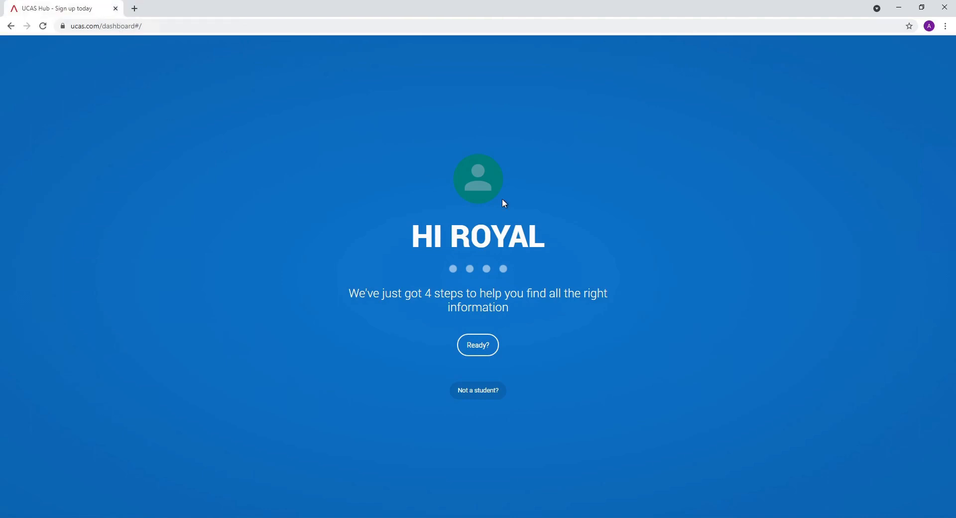
Complete the Hub setup with 2022 as the start year and begin a Conservatoire application
{"action": "left_click", "coordinate": [478, 348]}
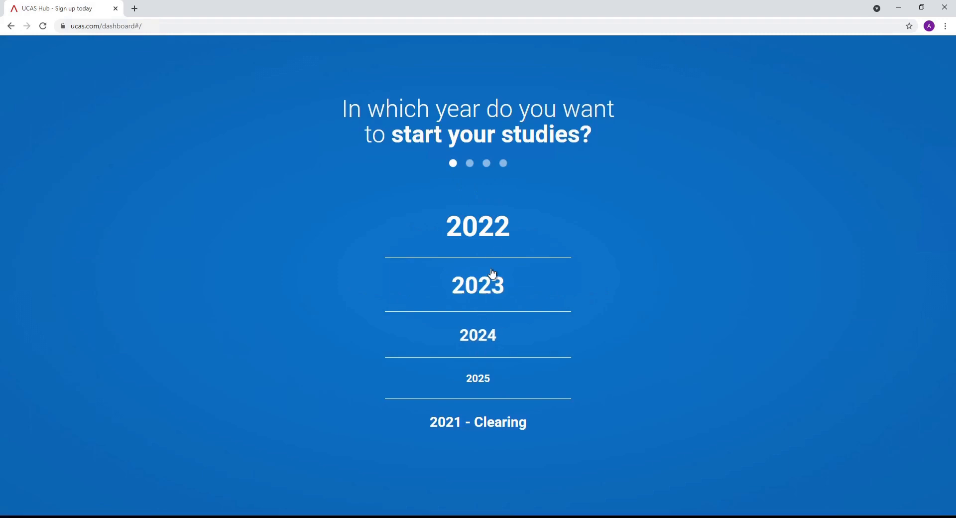
{"action": "left_click", "coordinate": [501, 241]}
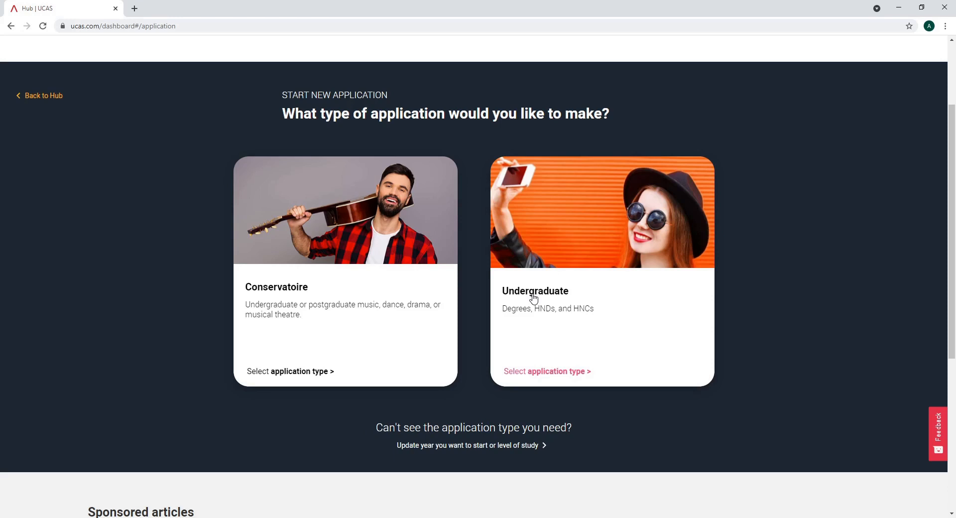
{"action": "left_click", "coordinate": [375, 299]}
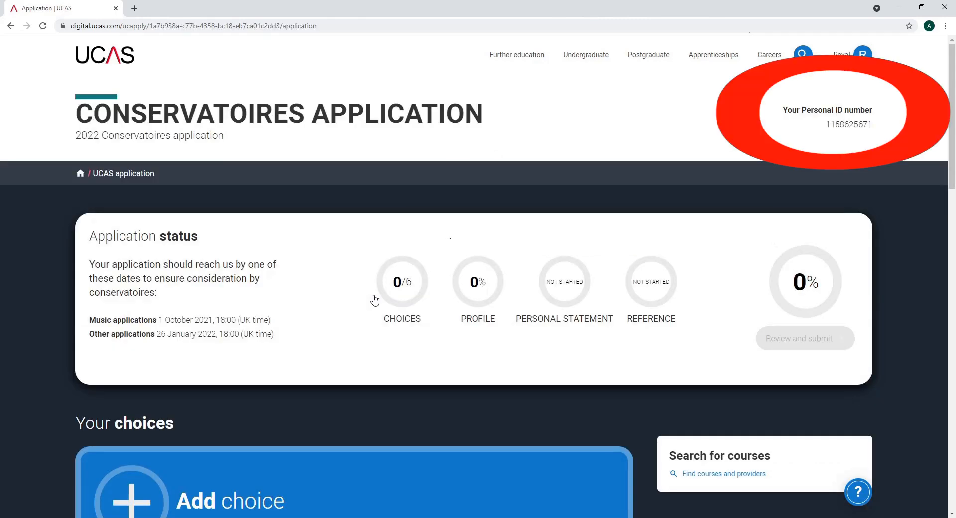
Scroll down to review the Application status panel of the new Conservatoires application
{"action": "scroll", "coordinate": [375, 300], "scroll_direction": "down", "scroll_amount": 1}
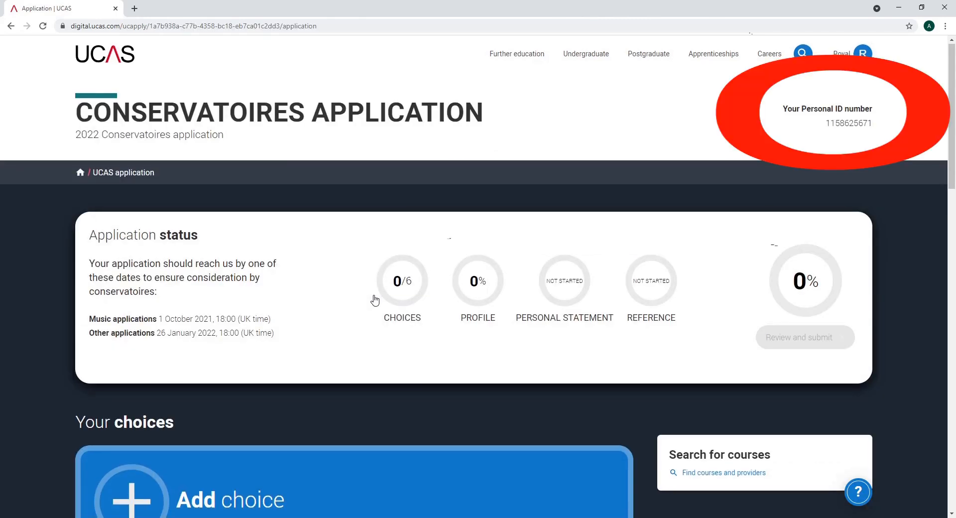
{"action": "scroll", "coordinate": [375, 300], "scroll_direction": "down", "scroll_amount": 1}
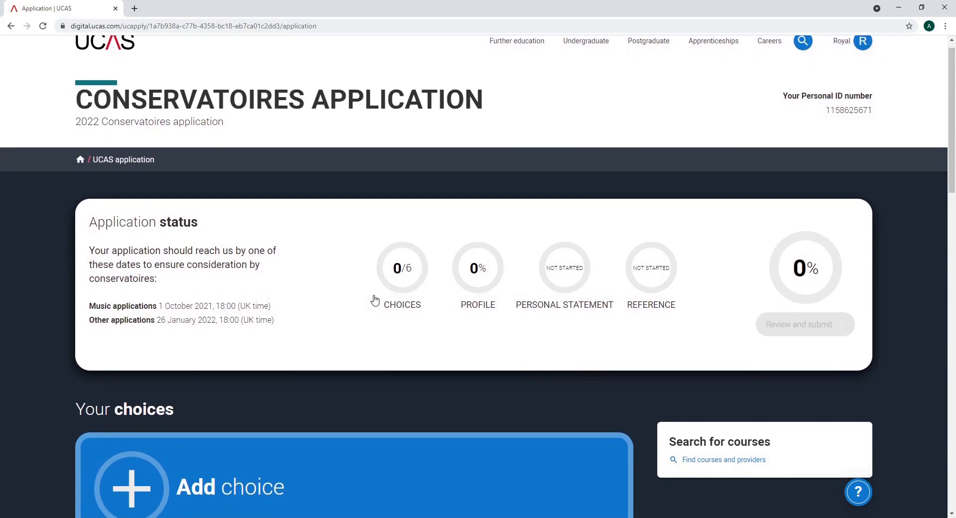
In a new tab, search courses at Royal Welsh College of Music and Drama for 2022 - 2023
{"action": "left_click", "coordinate": [700, 451]}
{"action": "scroll", "coordinate": [201, 124], "scroll_direction": "down", "scroll_amount": 1}
{"action": "left_click", "coordinate": [201, 125]}
{"action": "type", "text": "Royal "}
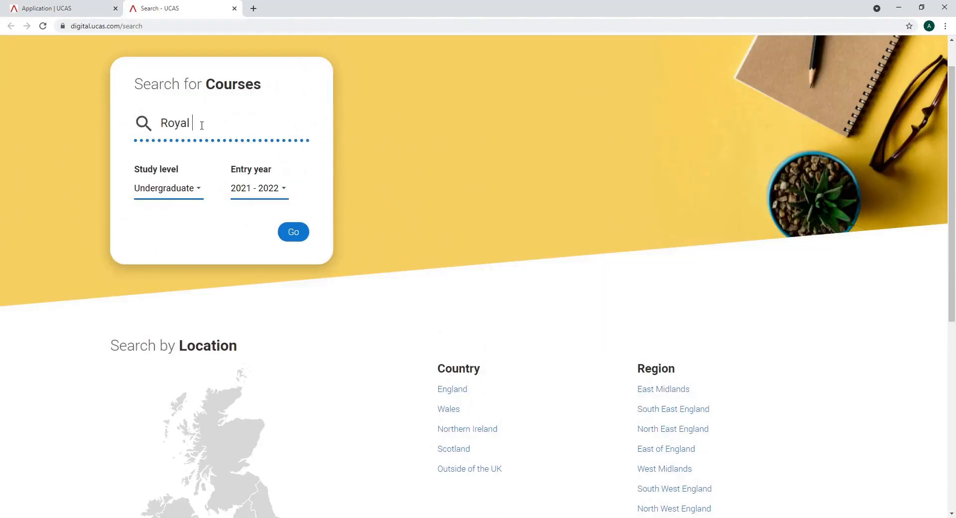
{"action": "type", "text": "Welsh College of Music and Drama"}
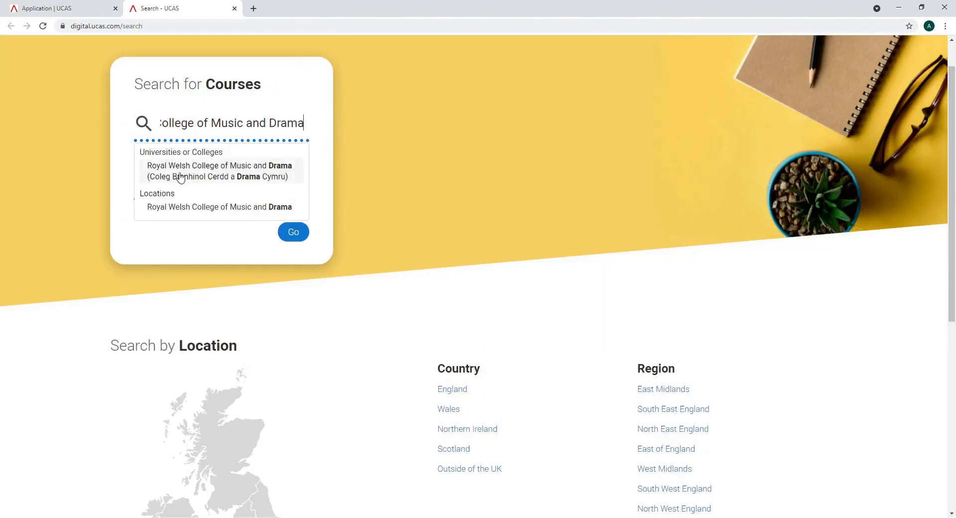
{"action": "left_click", "coordinate": [177, 172]}
{"action": "left_click", "coordinate": [244, 193]}
{"action": "left_click", "coordinate": [248, 227]}
{"action": "left_click", "coordinate": [292, 239]}
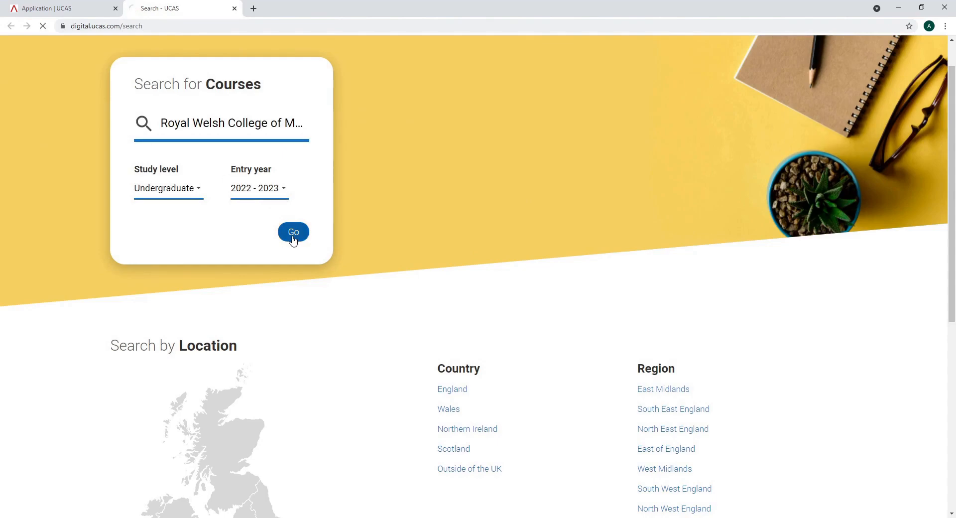
Filter results to Postgraduate and view the MMus Music Performance (Taught) course page
{"action": "left_click", "coordinate": [91, 121]}
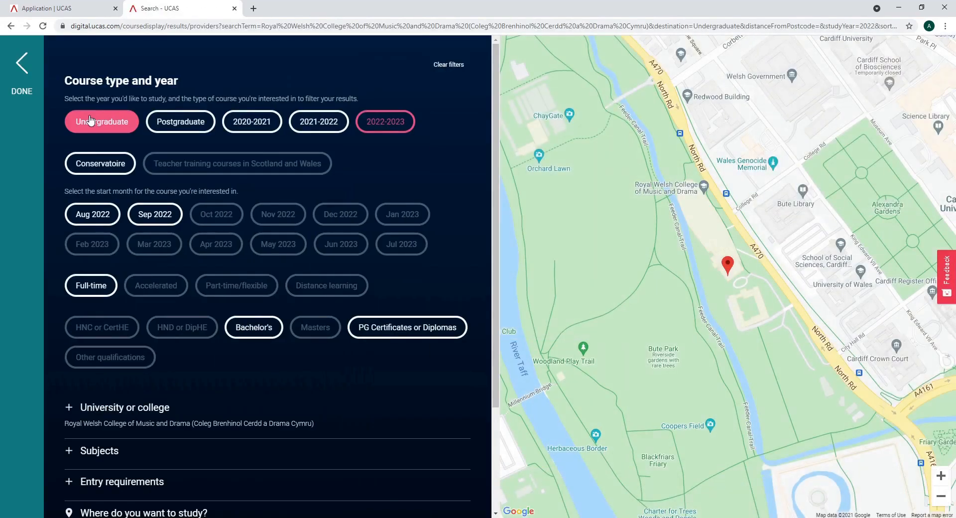
{"action": "left_click", "coordinate": [178, 126]}
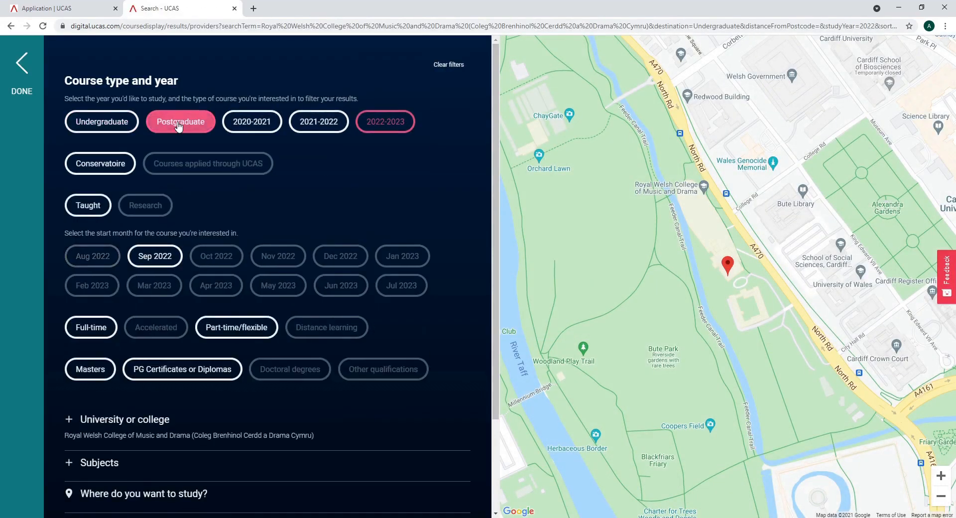
{"action": "left_click", "coordinate": [22, 75]}
{"action": "left_click", "coordinate": [459, 189]}
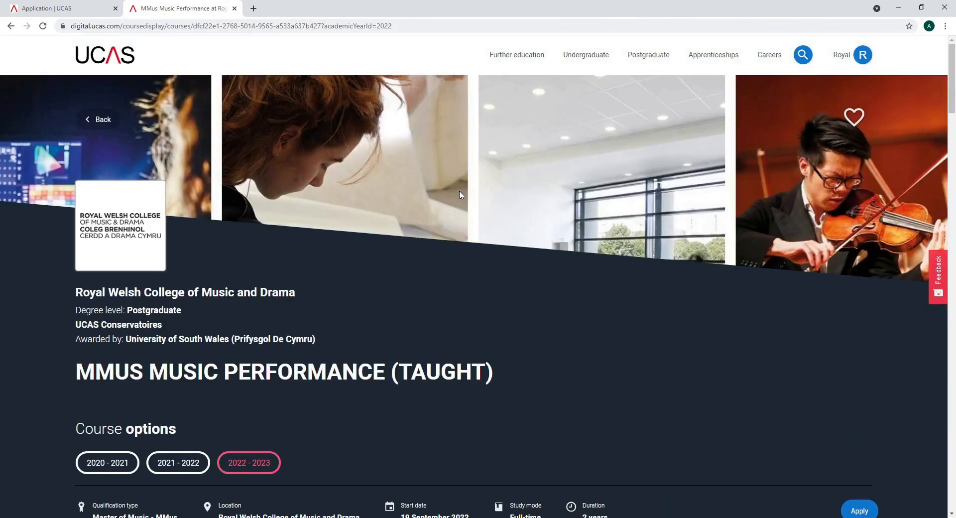
{"action": "scroll", "coordinate": [459, 194], "scroll_direction": "down", "scroll_amount": 2}
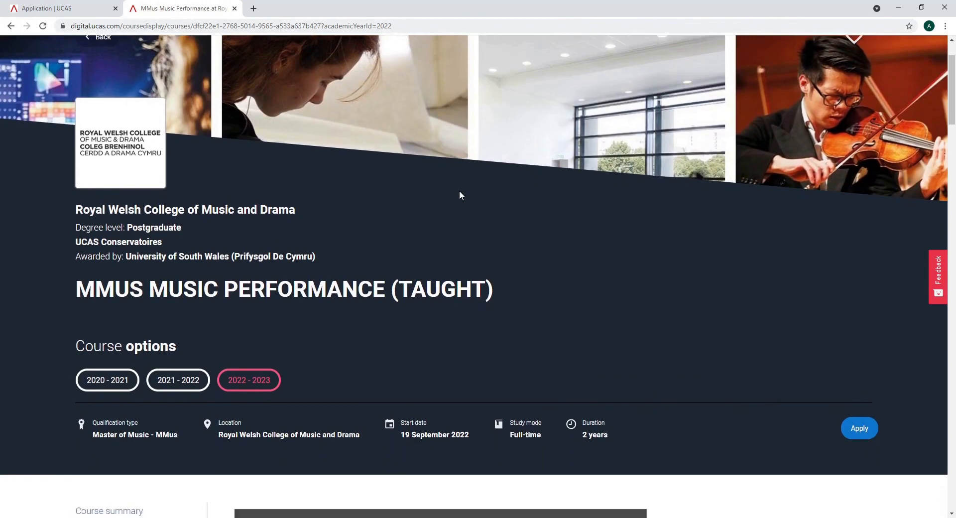
{"action": "scroll", "coordinate": [459, 194], "scroll_direction": "down", "scroll_amount": 4}
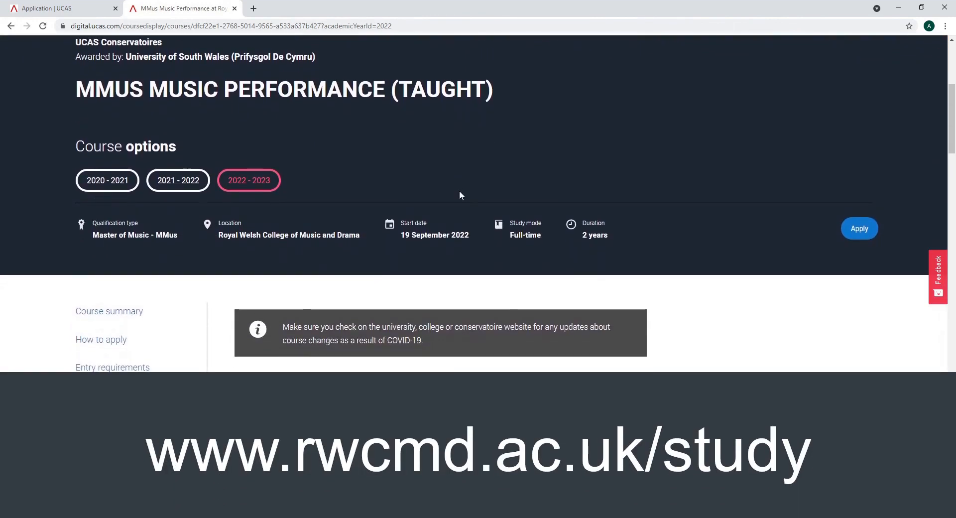
{"action": "scroll", "coordinate": [459, 194], "scroll_direction": "down", "scroll_amount": 4}
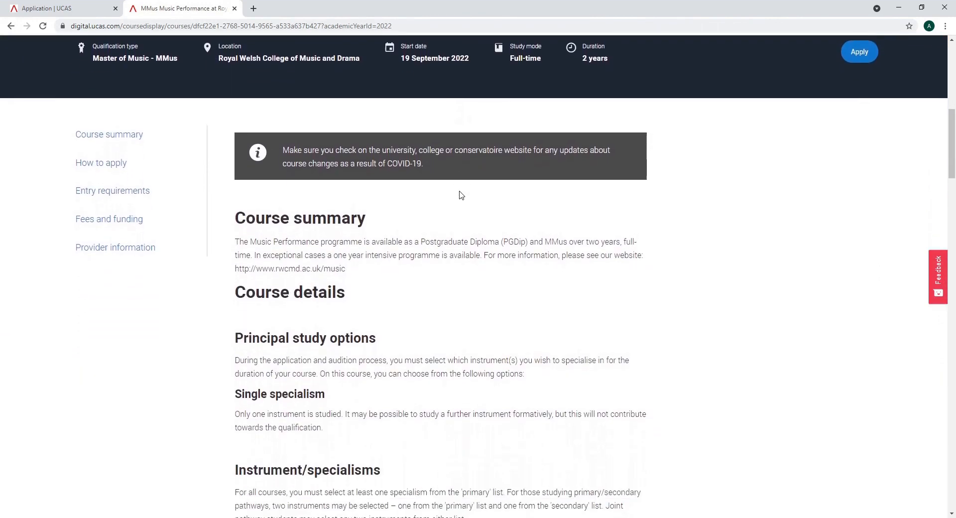
{"action": "scroll", "coordinate": [459, 194], "scroll_direction": "down", "scroll_amount": 1}
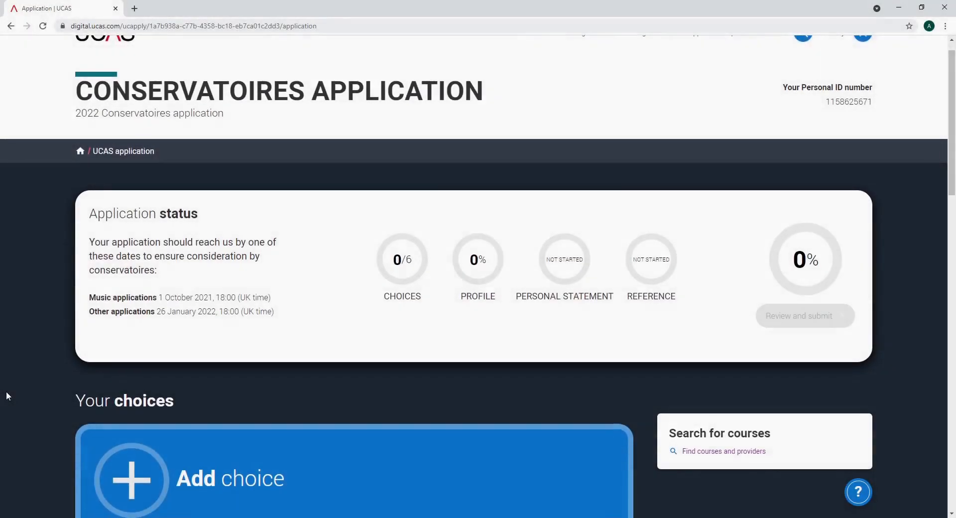
Start a course choice for BMus (Hons) Music at Royal Welsh College of Music and Drama
{"action": "scroll", "coordinate": [7, 396], "scroll_direction": "down", "scroll_amount": 2}
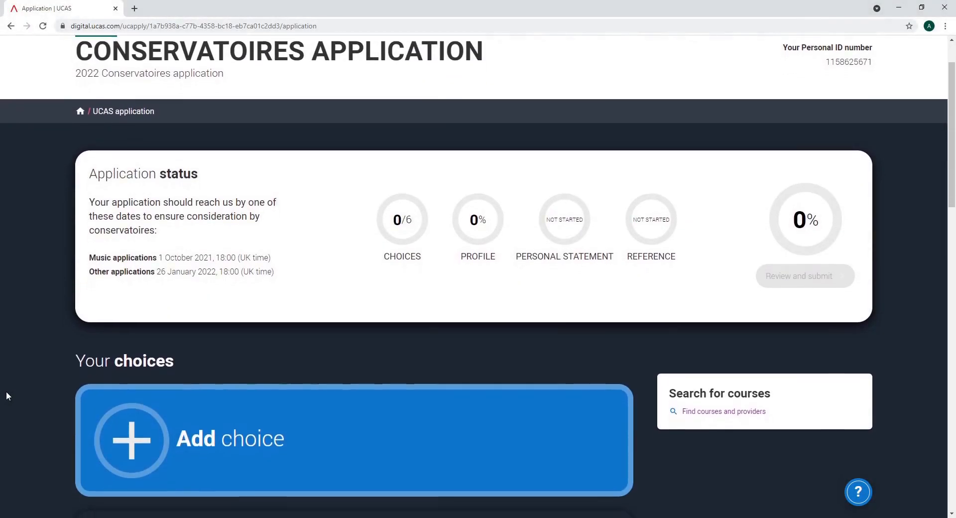
{"action": "scroll", "coordinate": [7, 396], "scroll_direction": "down", "scroll_amount": 3}
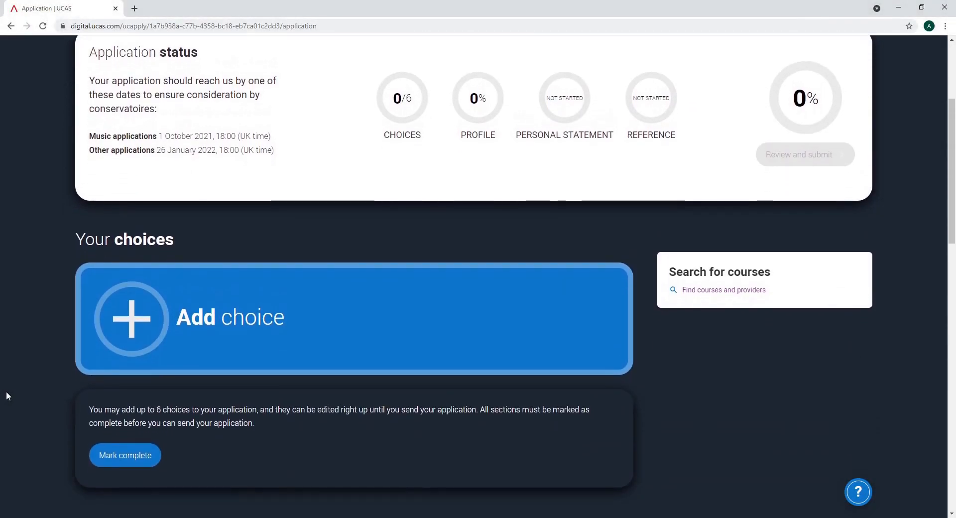
{"action": "left_click", "coordinate": [140, 320]}
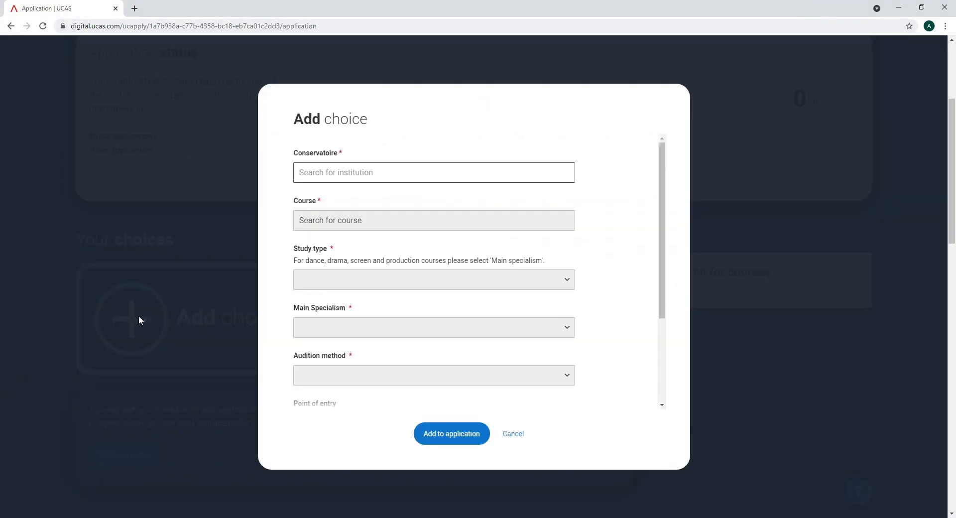
{"action": "left_click", "coordinate": [336, 175]}
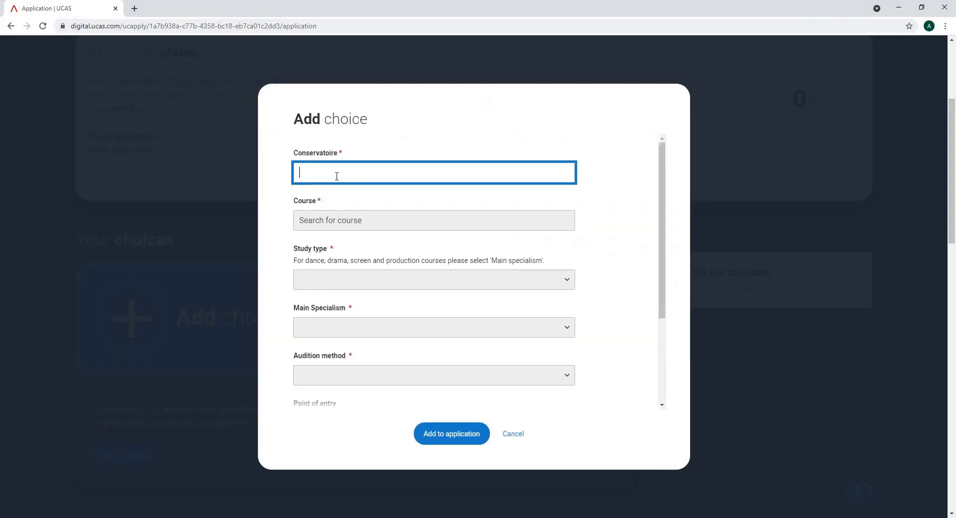
{"action": "type", "text": "Royal Wels"}
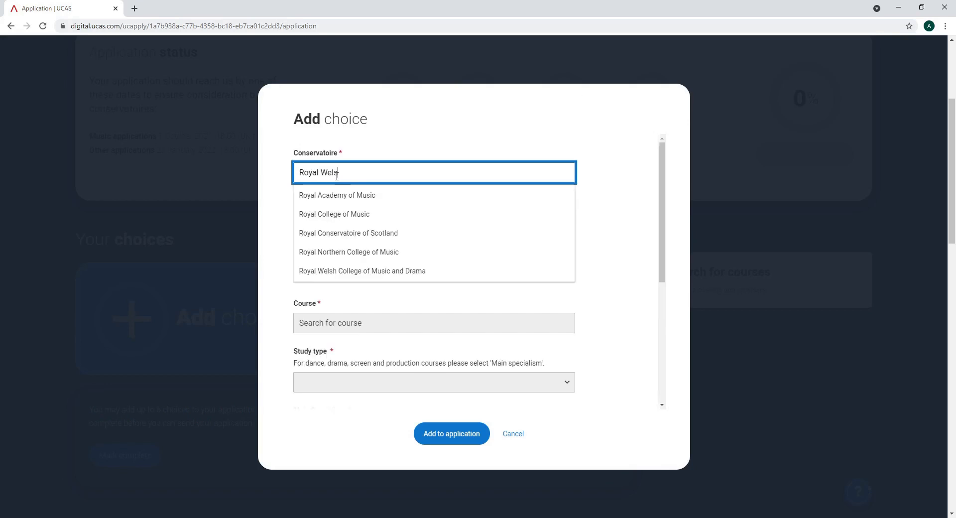
{"action": "type", "text": "h"}
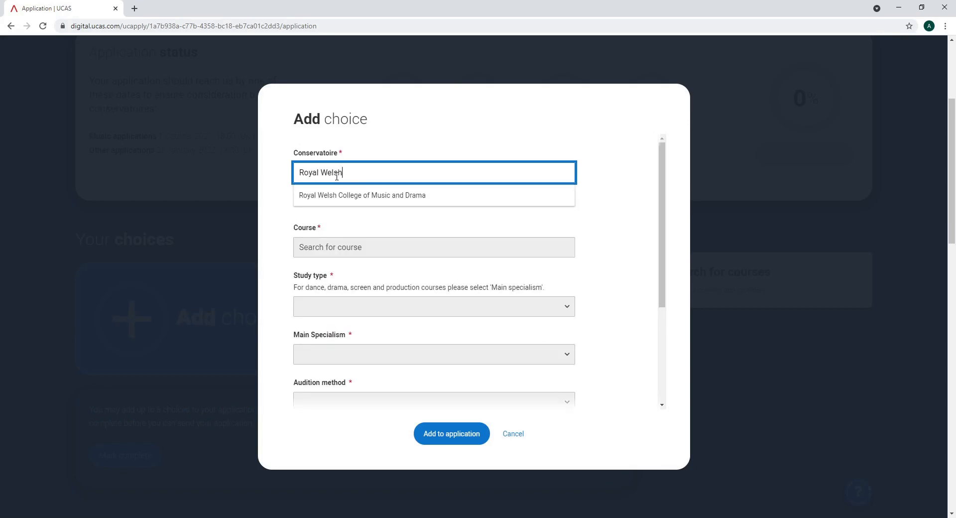
{"action": "left_click", "coordinate": [333, 196]}
{"action": "left_click", "coordinate": [400, 223]}
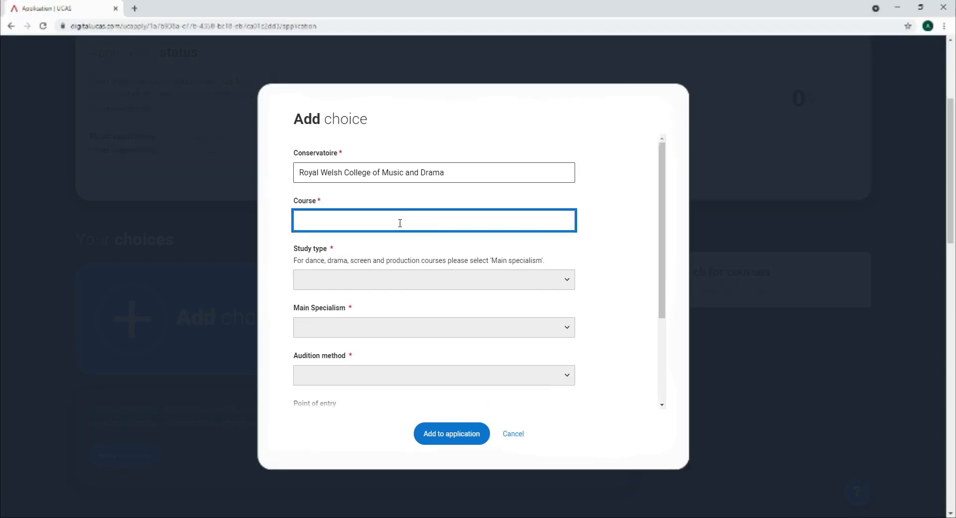
{"action": "type", "text": "BMus"}
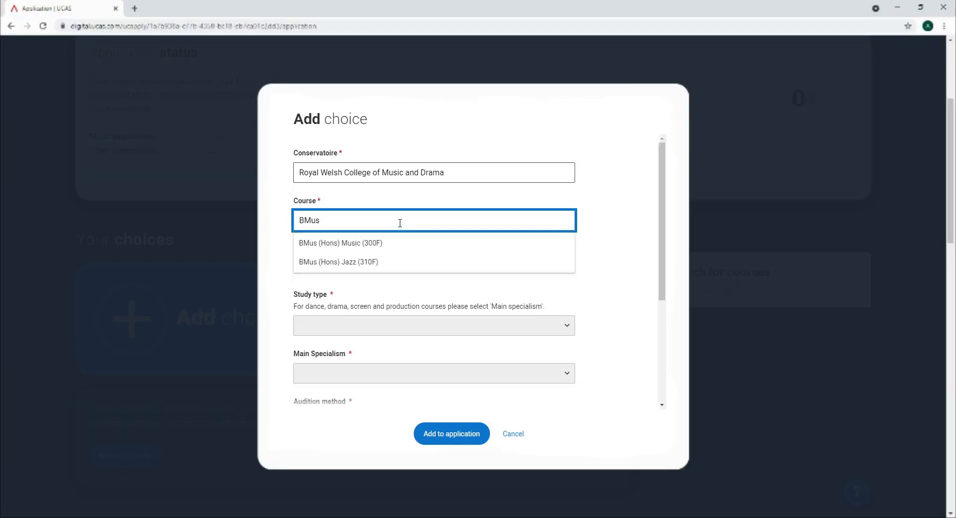
{"action": "left_click", "coordinate": [374, 243]}
Set study type Main specialism, specialism Flute, and audition method Recording
{"action": "left_click", "coordinate": [566, 311]}
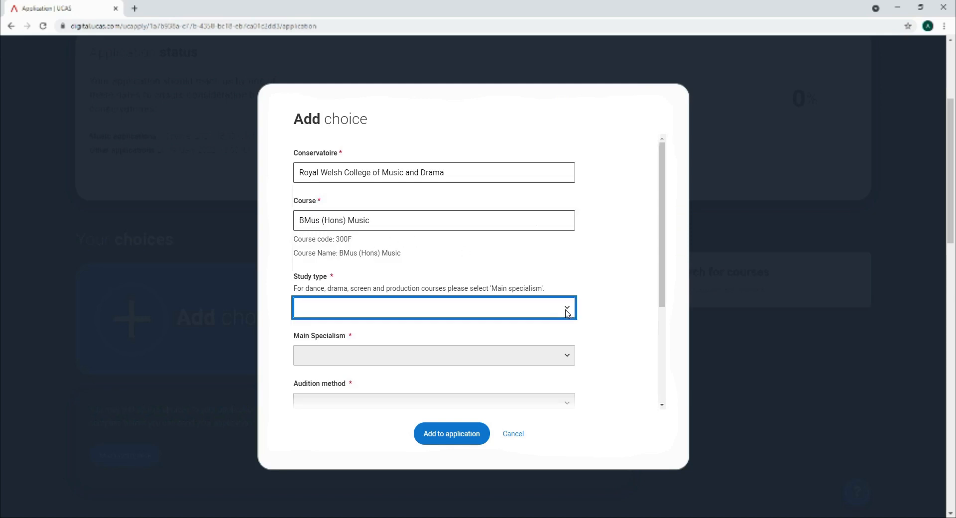
{"action": "left_click", "coordinate": [566, 339]}
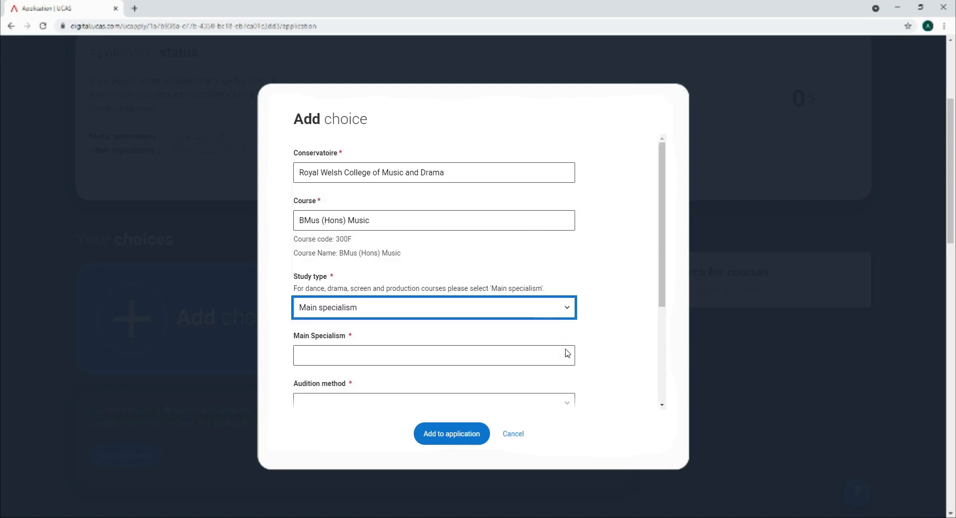
{"action": "left_click", "coordinate": [568, 359]}
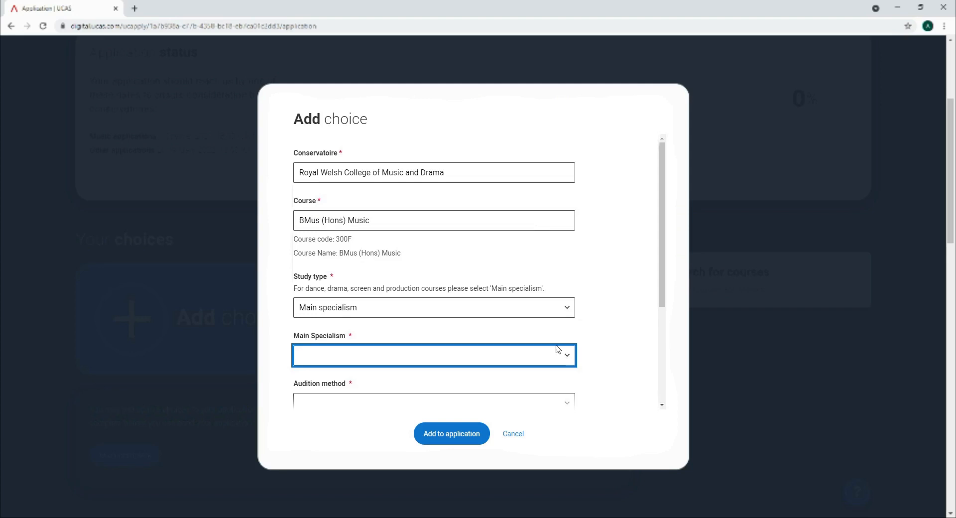
{"action": "key", "text": "f"}
{"action": "scroll", "coordinate": [607, 332], "scroll_direction": "down", "scroll_amount": 2}
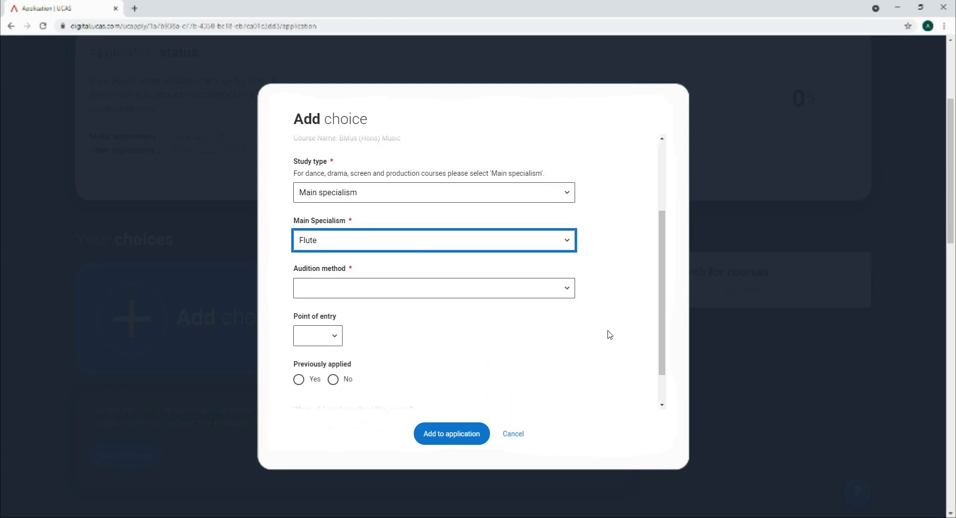
{"action": "left_click", "coordinate": [570, 259]}
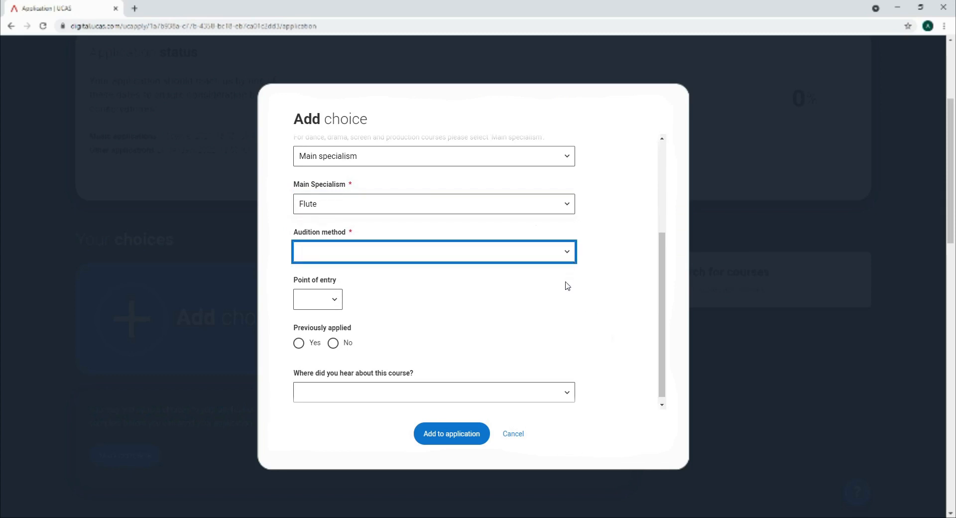
{"action": "key", "text": "r"}
Choose 1st year entry, answer not applied before and where you heard, then add the choice
{"action": "left_click", "coordinate": [333, 302]}
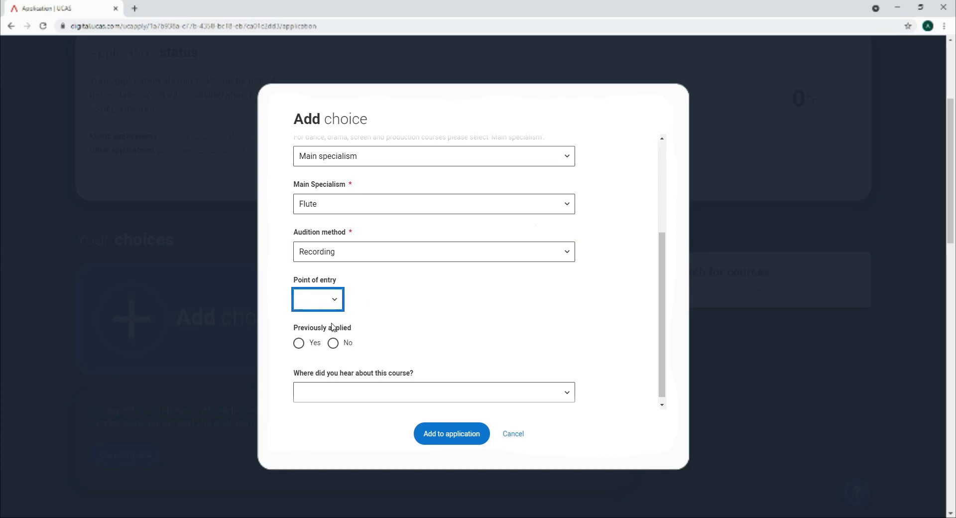
{"action": "left_click", "coordinate": [331, 324]}
{"action": "scroll", "coordinate": [638, 349], "scroll_direction": "down", "scroll_amount": 1}
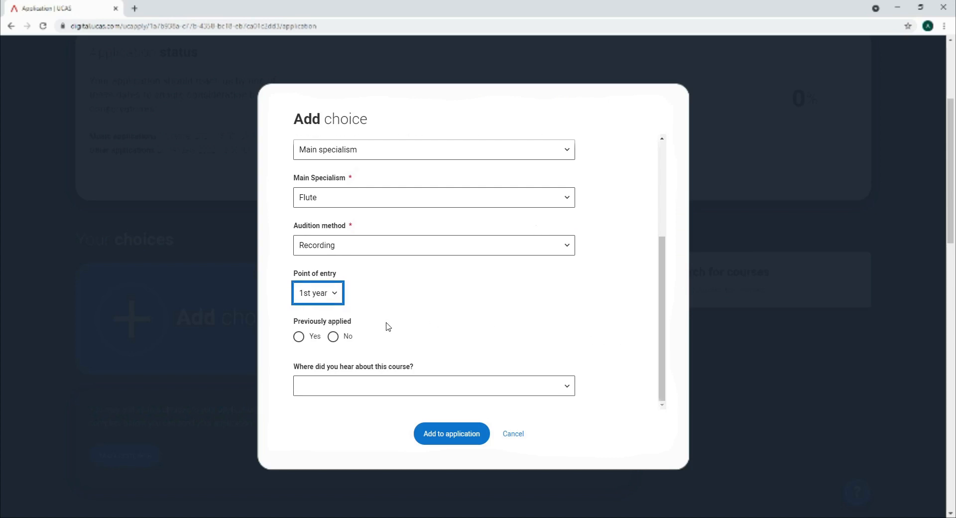
{"action": "left_click", "coordinate": [333, 337]}
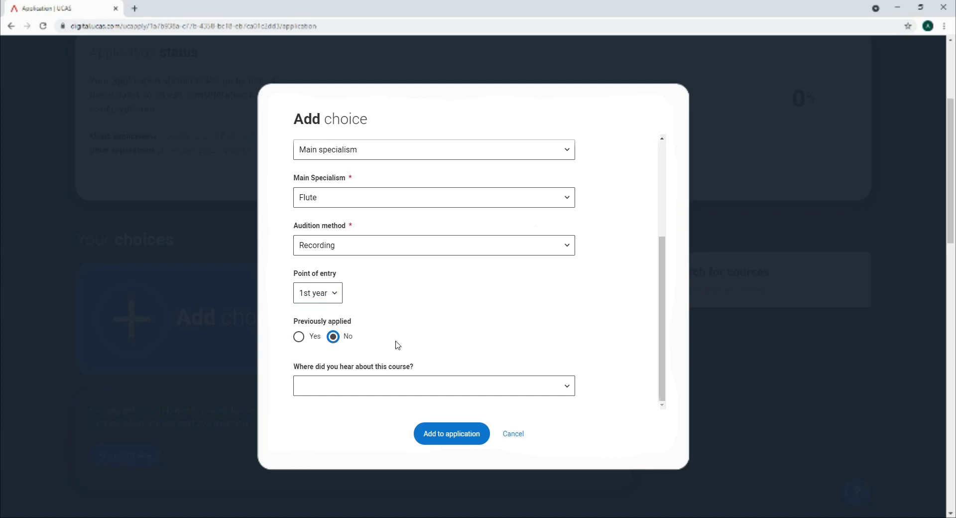
{"action": "left_click", "coordinate": [541, 386]}
{"action": "left_click", "coordinate": [456, 434]}
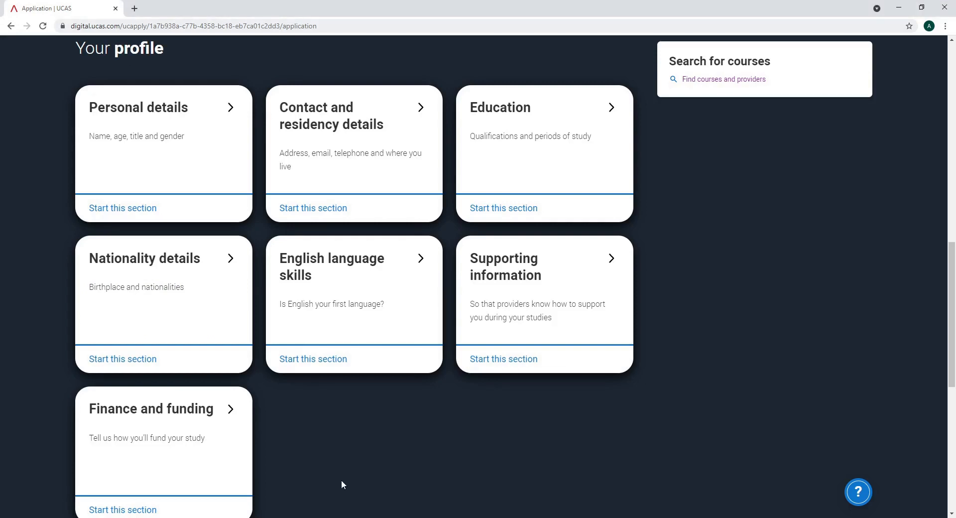
In Personal details, set the title to Mx and date of birth to 01/01/2000
{"action": "left_click", "coordinate": [105, 209]}
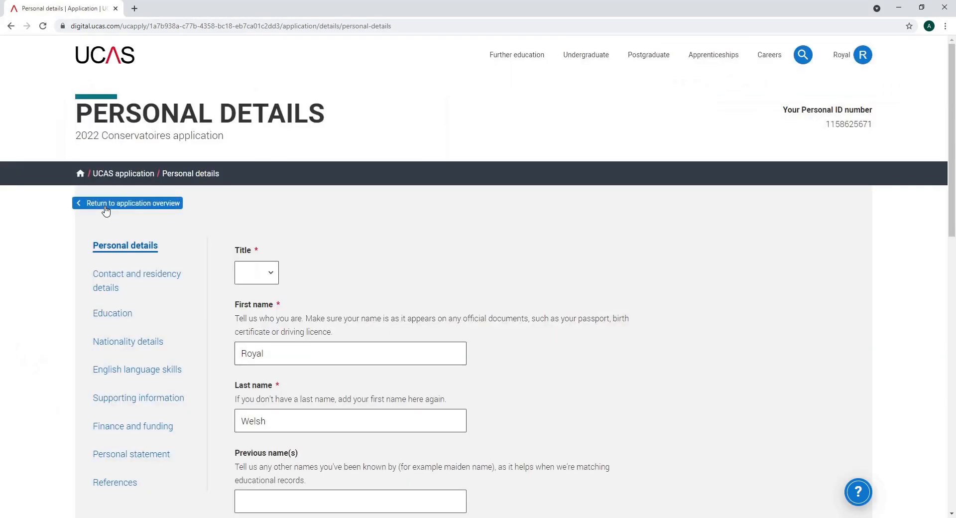
{"action": "scroll", "coordinate": [671, 315], "scroll_direction": "down", "scroll_amount": 2}
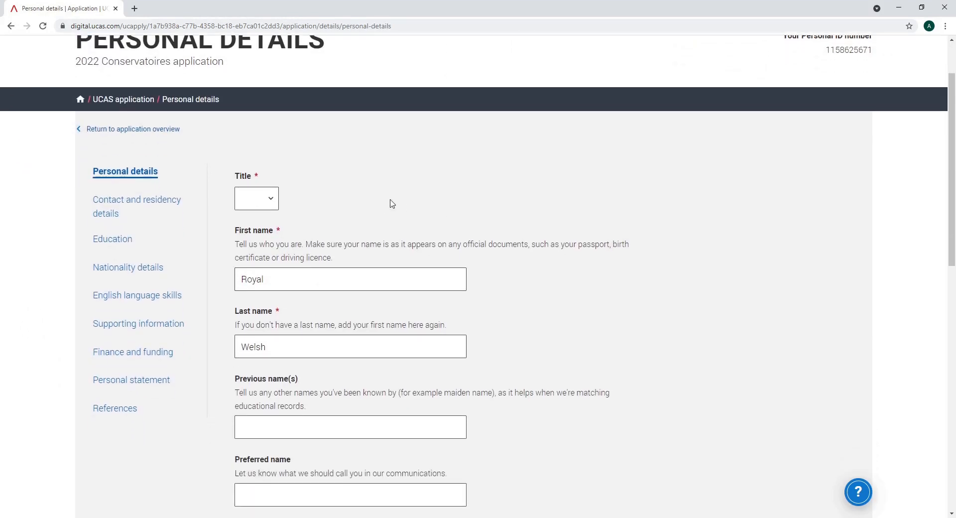
{"action": "left_click", "coordinate": [269, 201]}
{"action": "left_click", "coordinate": [253, 277]}
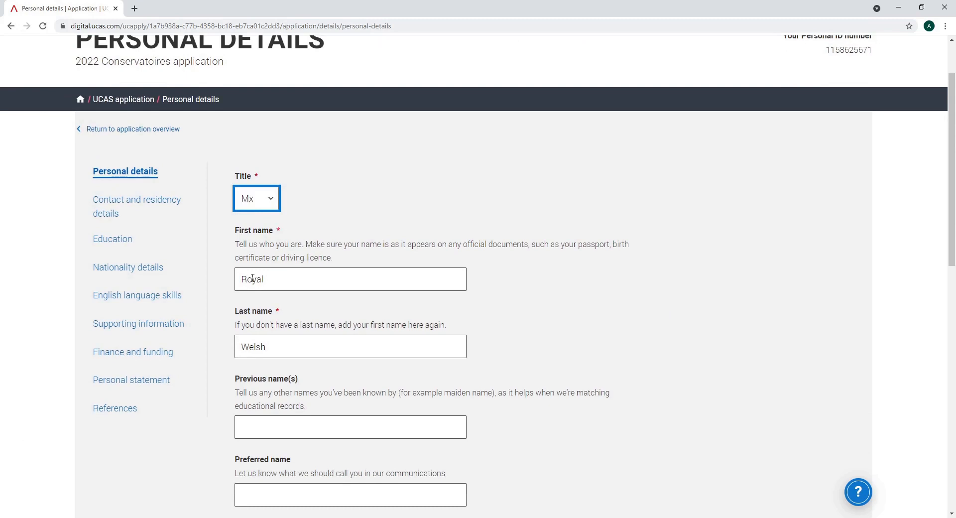
{"action": "scroll", "coordinate": [574, 394], "scroll_direction": "down", "scroll_amount": 5}
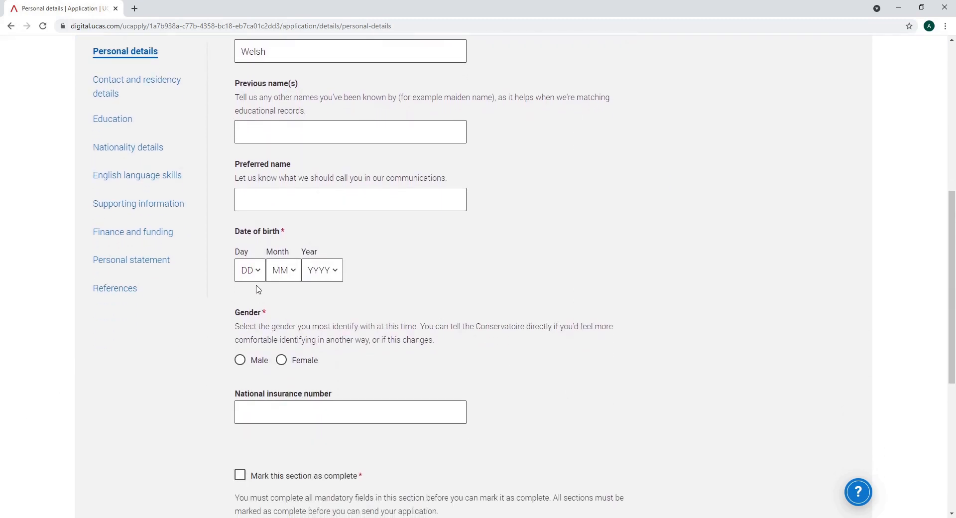
{"action": "left_click", "coordinate": [260, 281]}
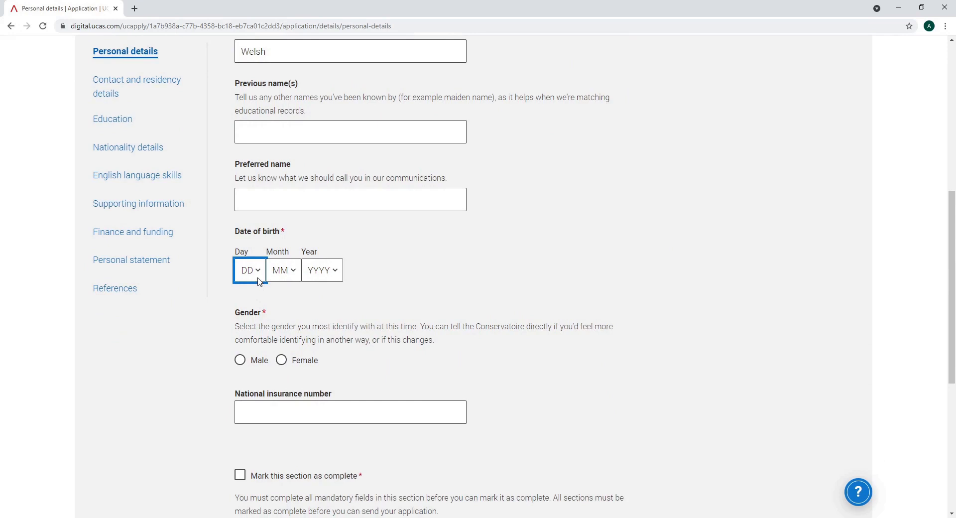
{"action": "left_click", "coordinate": [248, 37]}
{"action": "left_click", "coordinate": [293, 277]}
{"action": "left_click", "coordinate": [284, 305]}
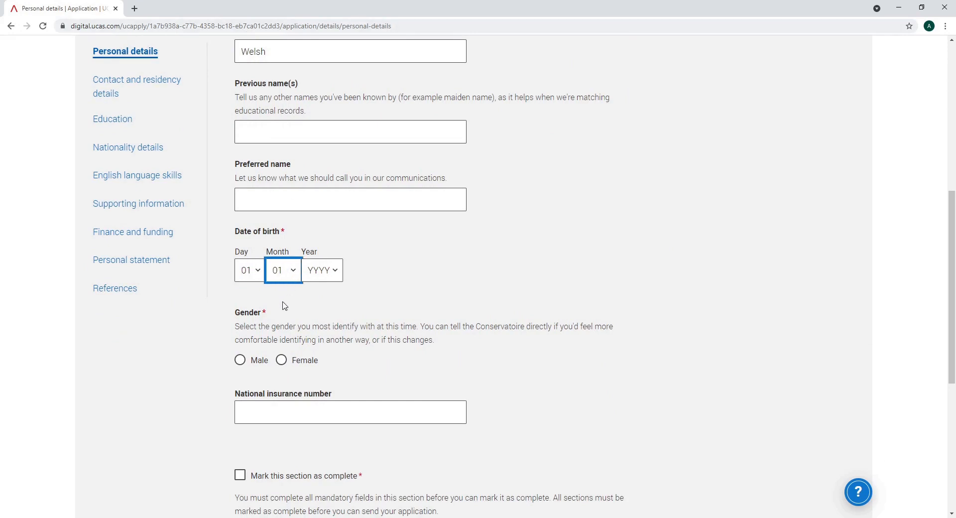
{"action": "left_click", "coordinate": [337, 280]}
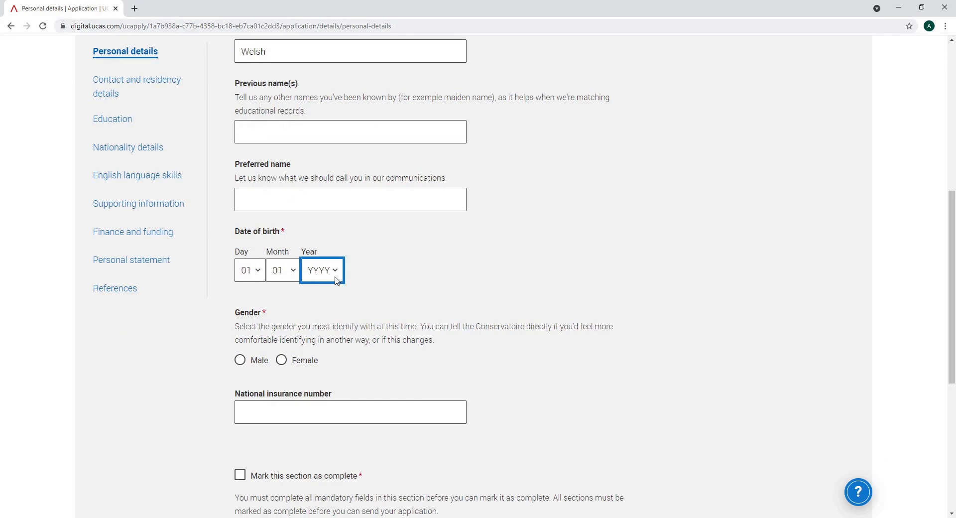
{"action": "left_click", "coordinate": [332, 128]}
Set gender to Female, mark Personal details complete and save the section
{"action": "scroll", "coordinate": [459, 337], "scroll_direction": "down", "scroll_amount": 1}
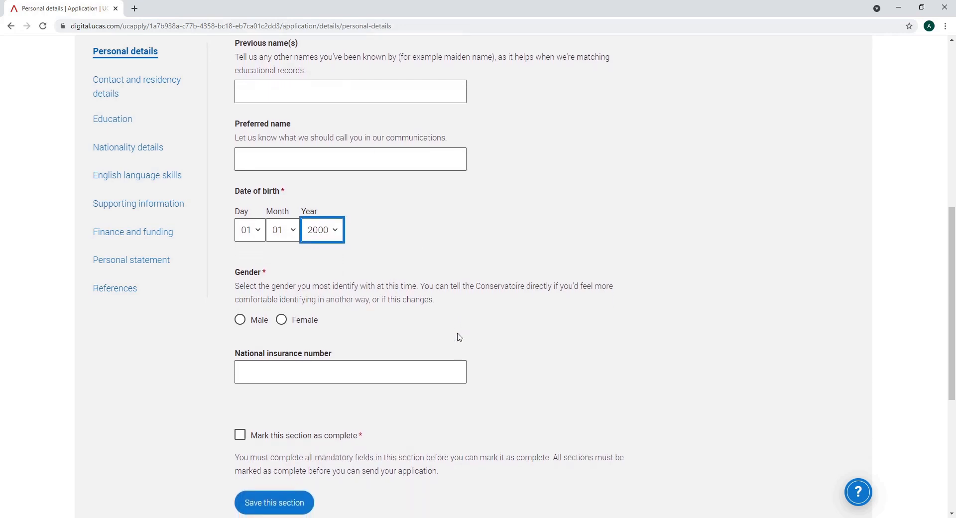
{"action": "scroll", "coordinate": [459, 337], "scroll_direction": "down", "scroll_amount": 2}
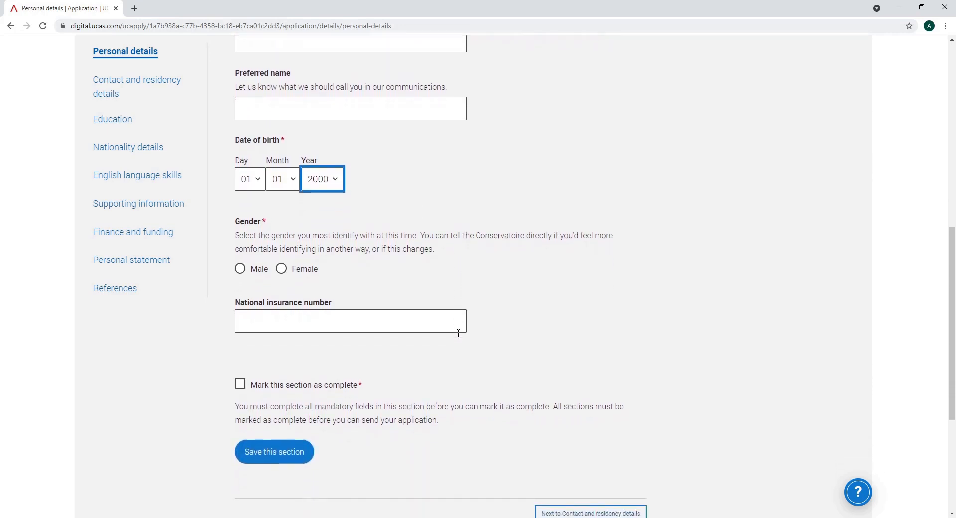
{"action": "left_click", "coordinate": [281, 238]}
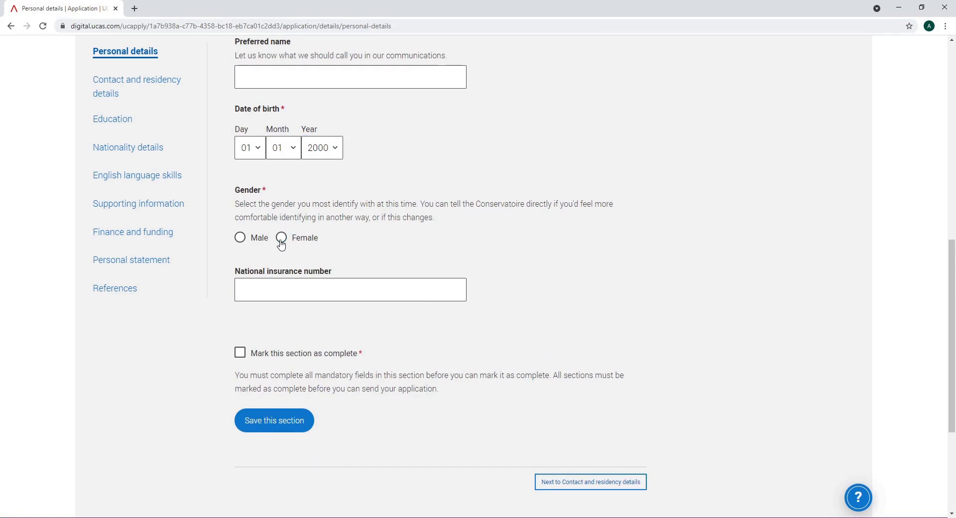
{"action": "left_click", "coordinate": [240, 355]}
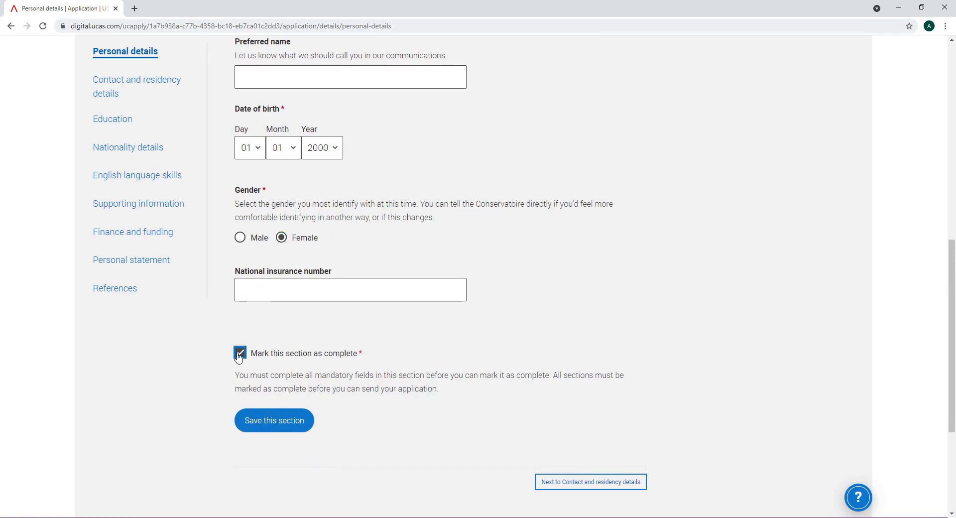
{"action": "left_click", "coordinate": [262, 420]}
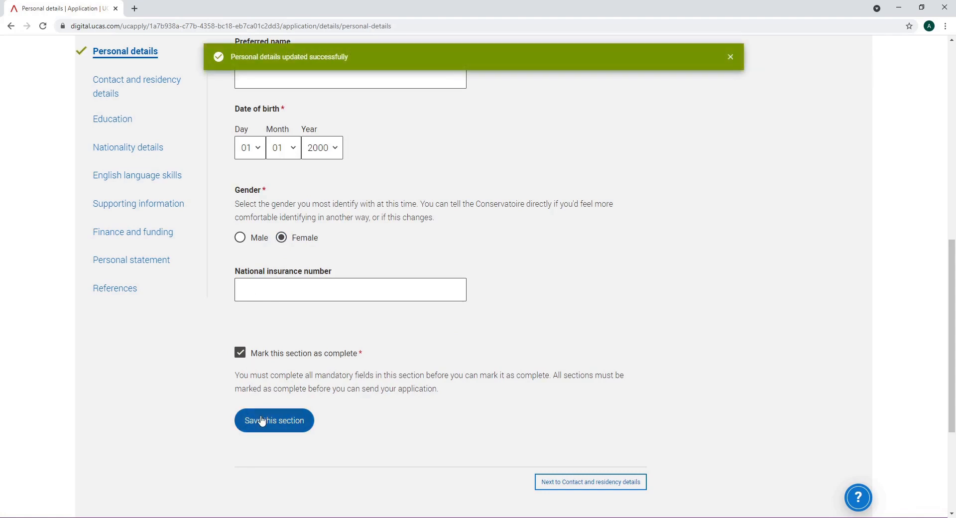
Move to Contact and residency details and select the term address found by postcode lookup
{"action": "left_click", "coordinate": [551, 483]}
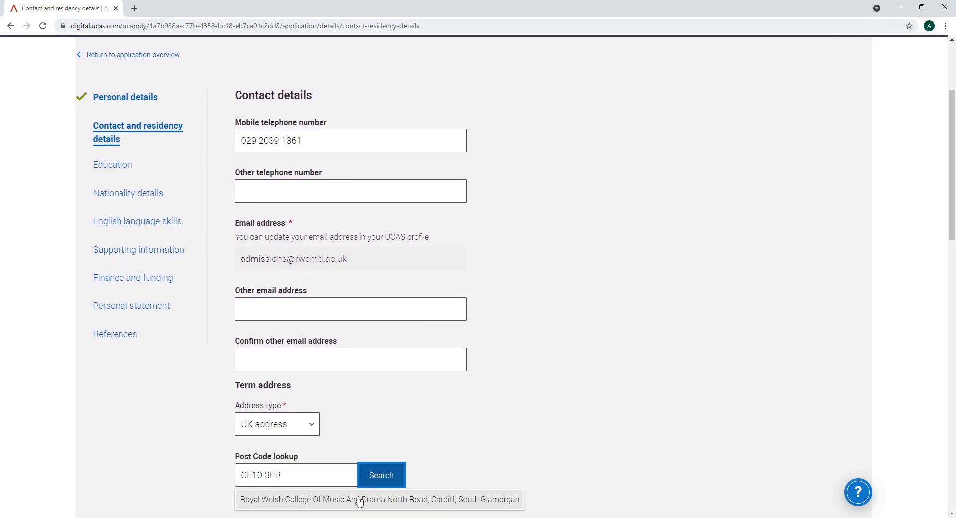
{"action": "left_click", "coordinate": [359, 502]}
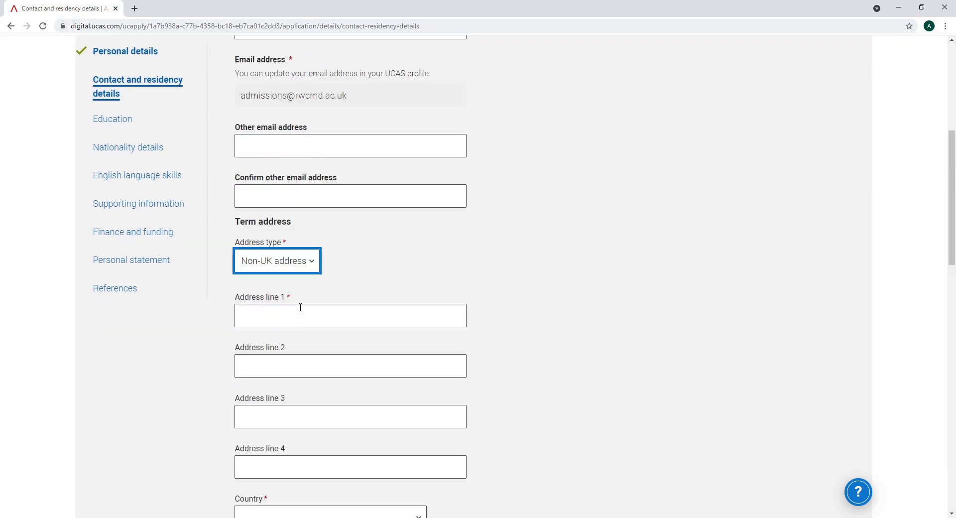
{"action": "scroll", "coordinate": [456, 293], "scroll_direction": "down", "scroll_amount": 1}
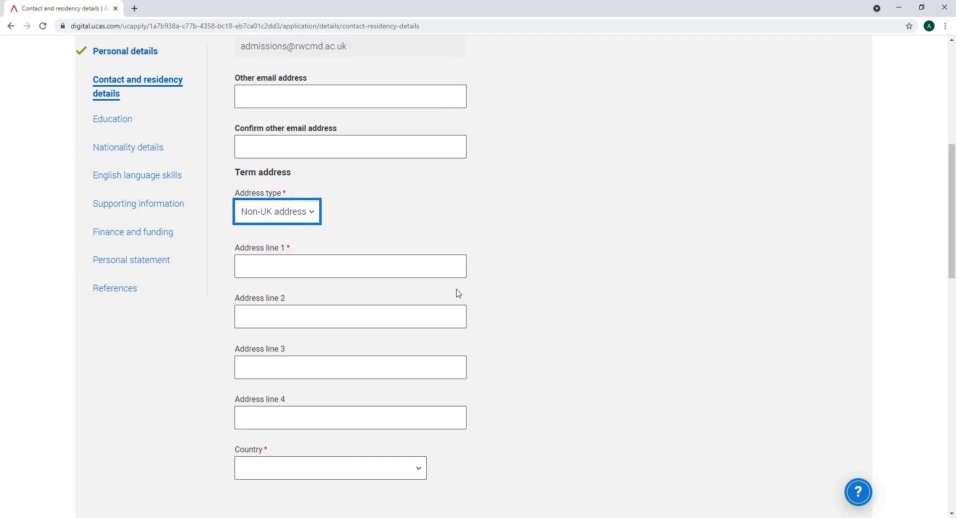
{"action": "left_click", "coordinate": [421, 477]}
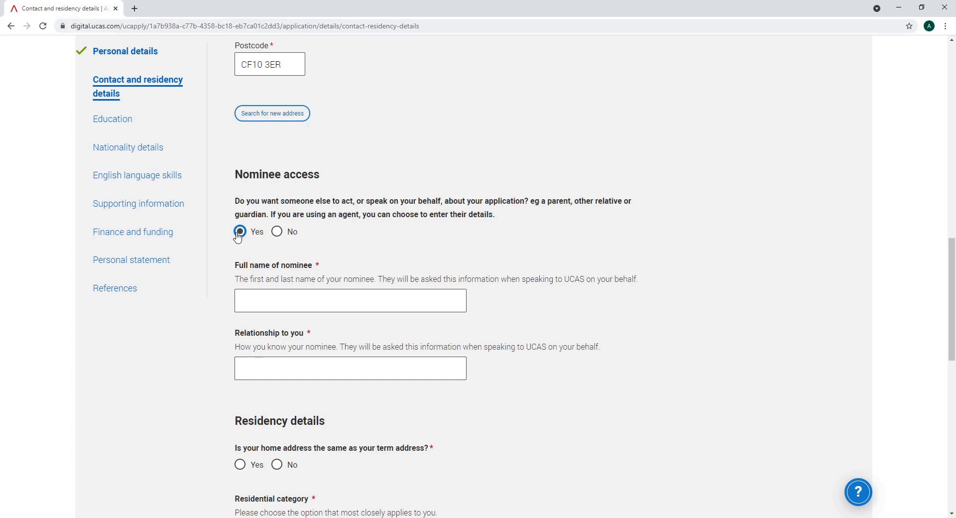
Decline nominee access and confirm the home address matches the term address
{"action": "left_click", "coordinate": [276, 232]}
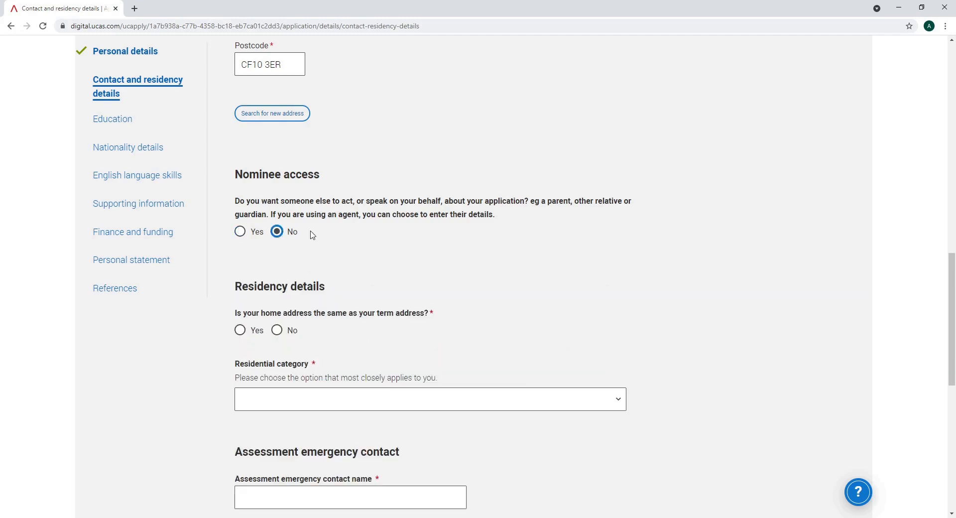
{"action": "scroll", "coordinate": [535, 242], "scroll_direction": "down", "scroll_amount": 2}
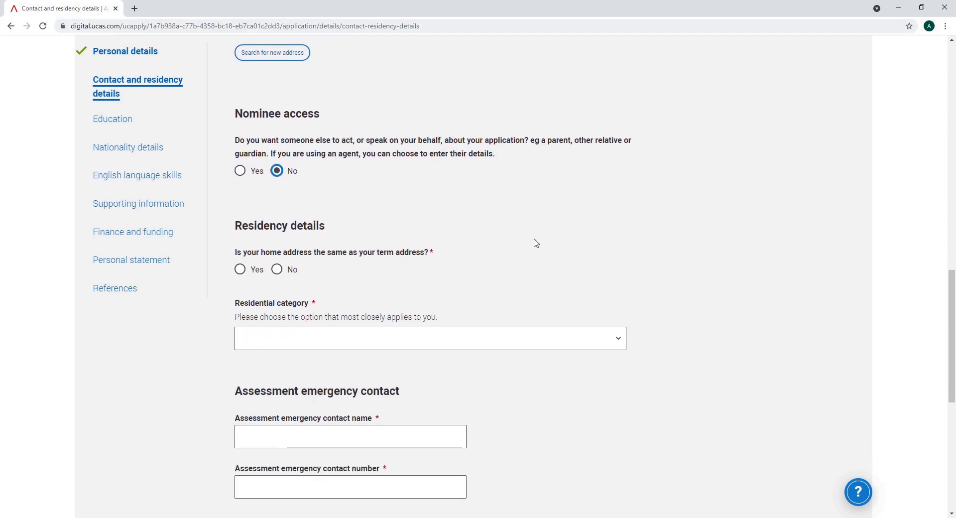
{"action": "scroll", "coordinate": [535, 242], "scroll_direction": "down", "scroll_amount": 1}
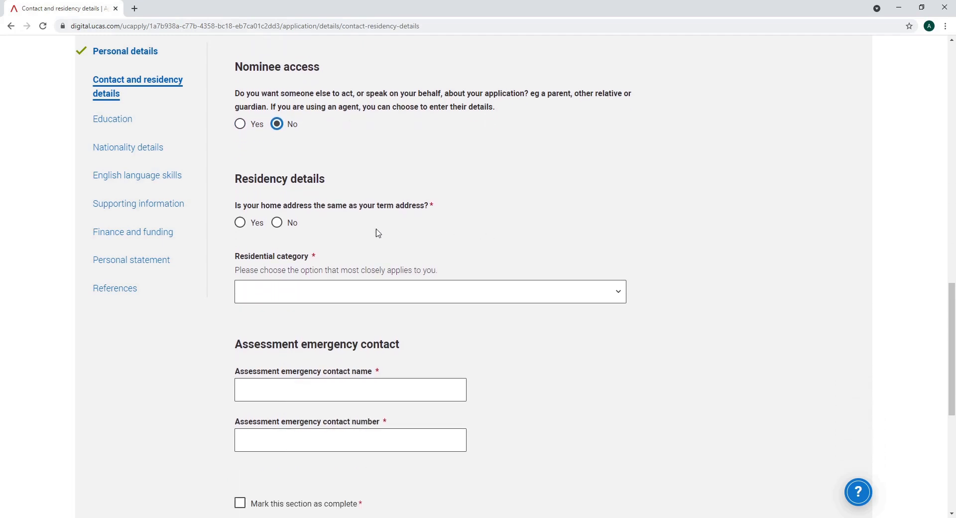
{"action": "left_click", "coordinate": [240, 224]}
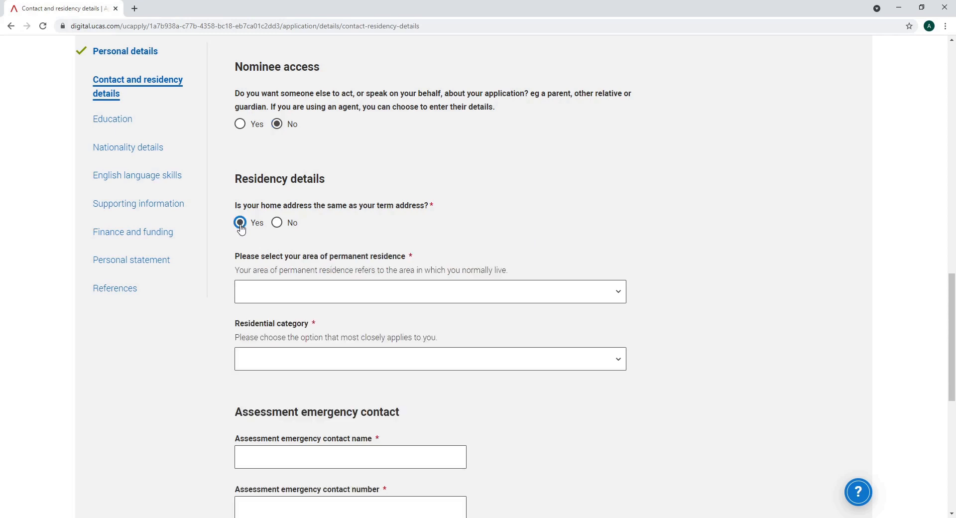
Set permanent residence to Cardiff and residential category to UK Citizen - Wales, then begin the emergency contact
{"action": "left_click", "coordinate": [619, 295]}
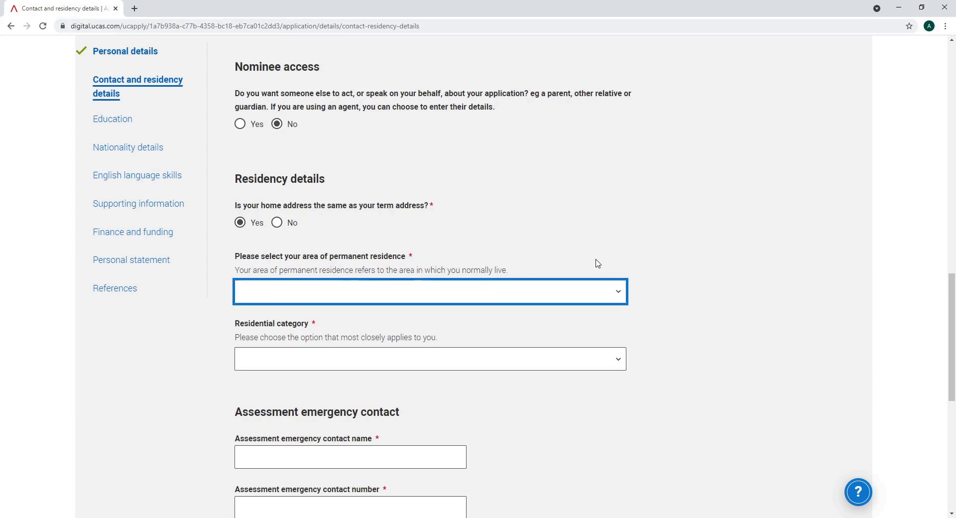
{"action": "left_click", "coordinate": [557, 255]}
{"action": "left_click", "coordinate": [623, 359]}
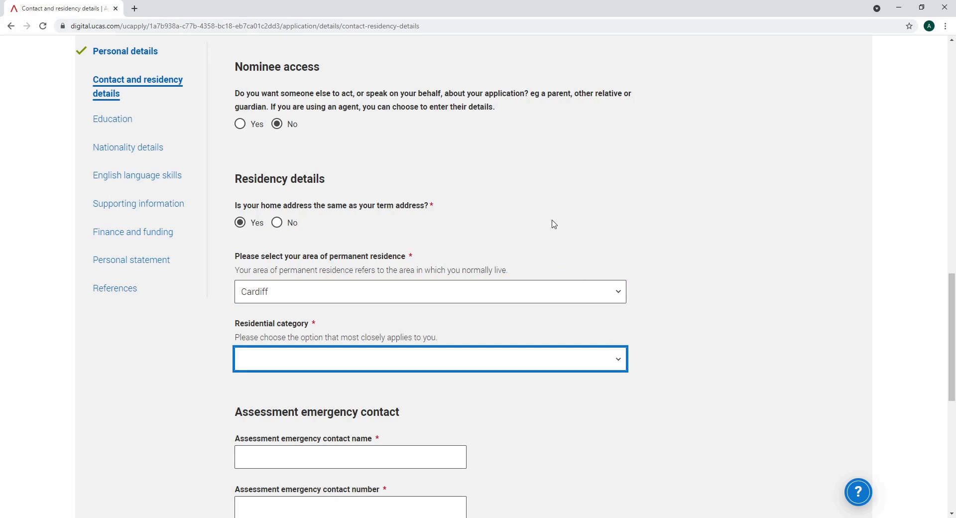
{"action": "left_click", "coordinate": [519, 217]}
{"action": "scroll", "coordinate": [681, 339], "scroll_direction": "down", "scroll_amount": 3}
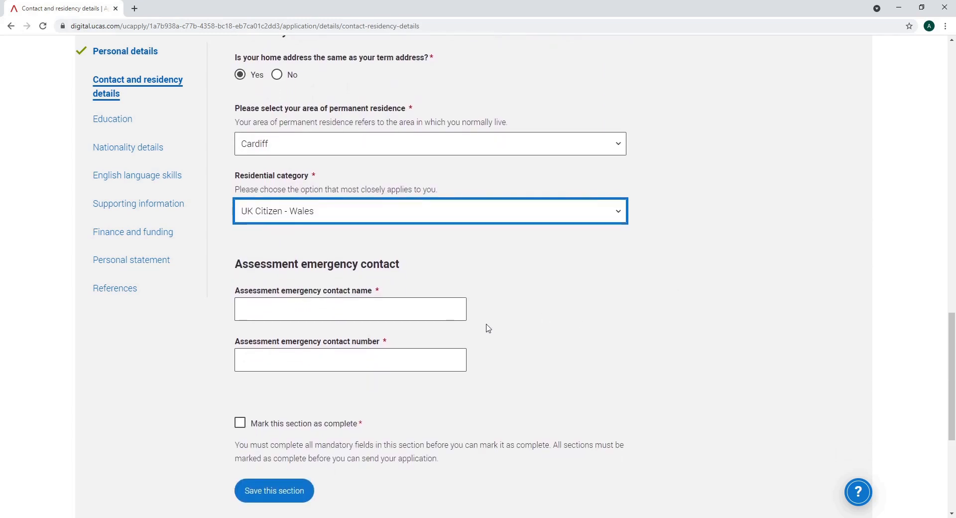
{"action": "left_click", "coordinate": [445, 312]}
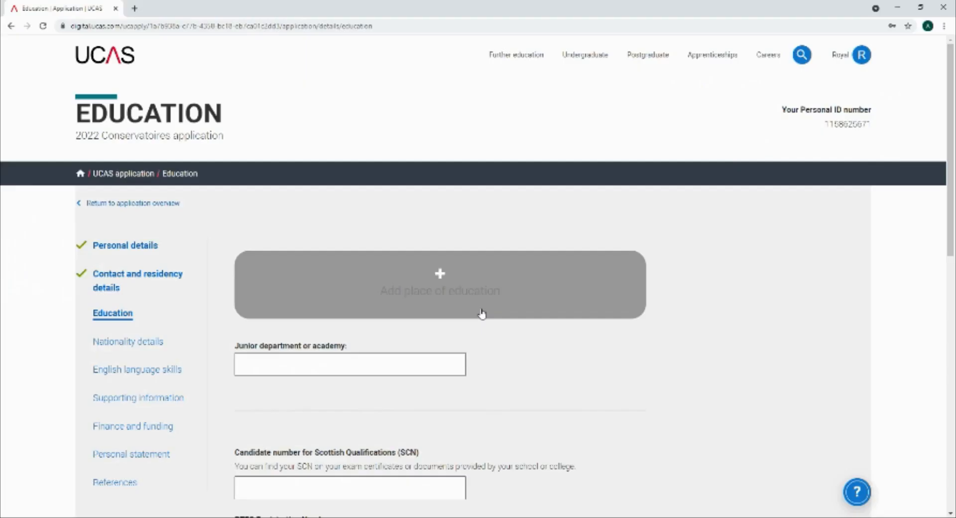
Add a place of education: Royal Welsh College of Music and Drama Limited
{"action": "scroll", "coordinate": [482, 313], "scroll_direction": "down", "scroll_amount": 3}
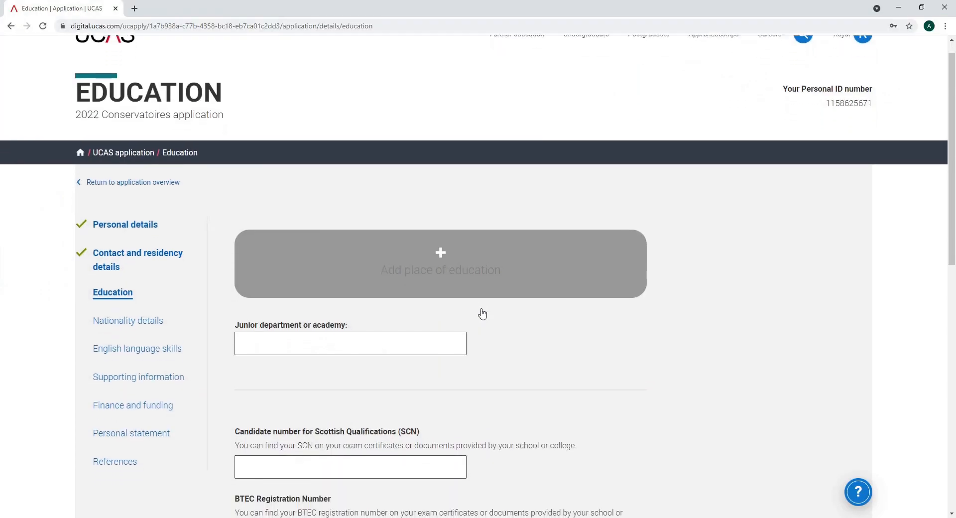
{"action": "left_click", "coordinate": [431, 213]}
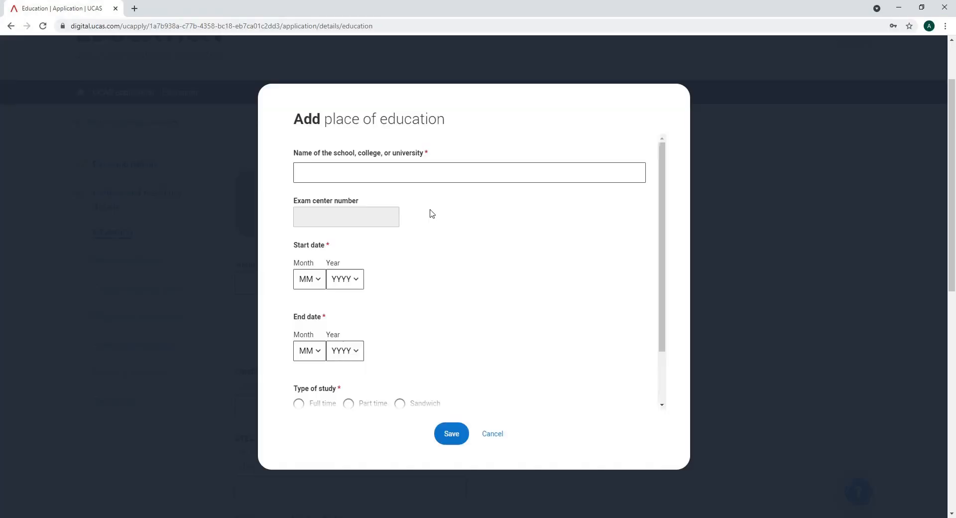
{"action": "left_click", "coordinate": [408, 178]}
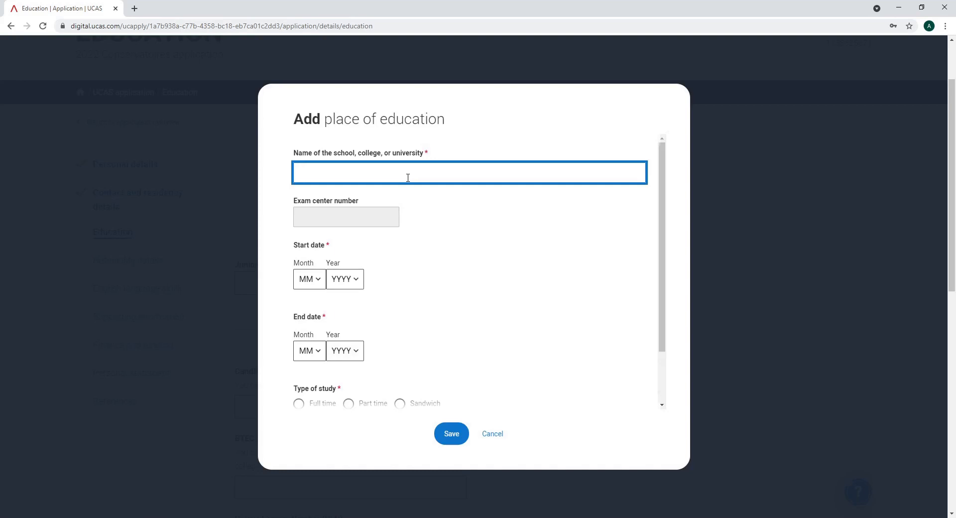
{"action": "type", "text": "Royal Welsh"}
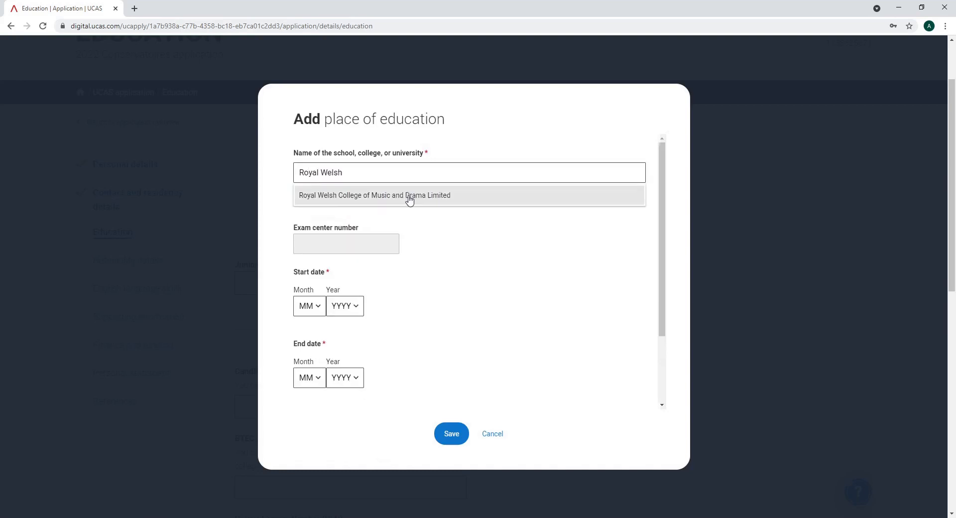
{"action": "left_click", "coordinate": [409, 198]}
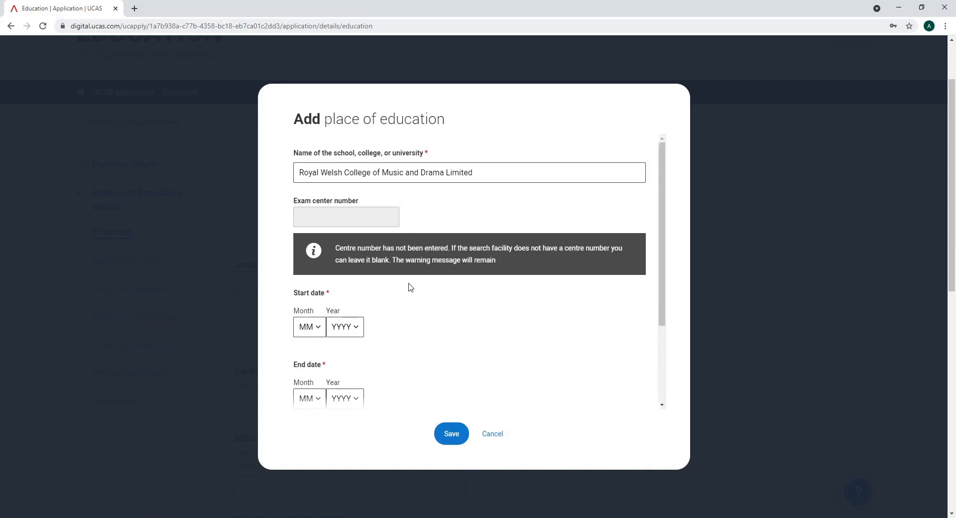
Set attendance from 09/2017 to 07/2021, save it, and start adding a qualification
{"action": "scroll", "coordinate": [411, 288], "scroll_direction": "down", "scroll_amount": 1}
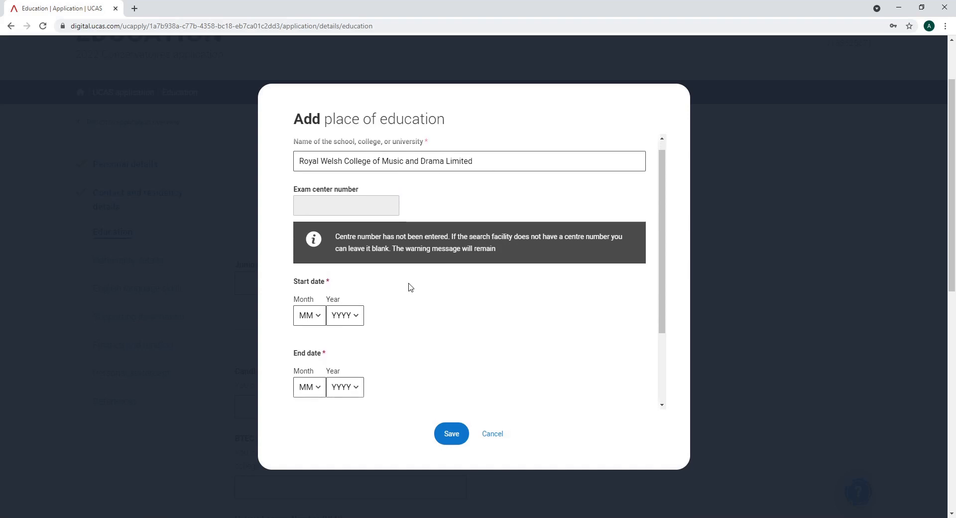
{"action": "left_click", "coordinate": [319, 317]}
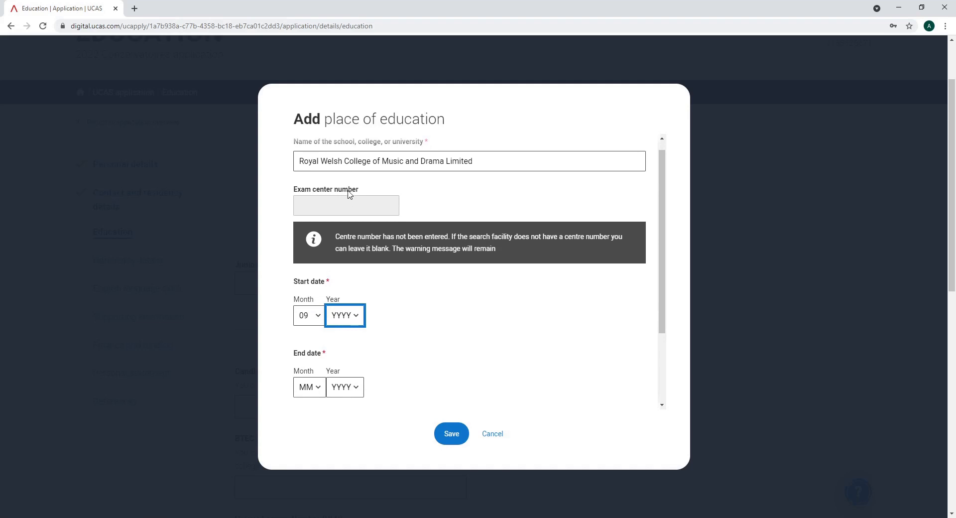
{"action": "type", "text": "2017"}
{"action": "left_click", "coordinate": [313, 393]}
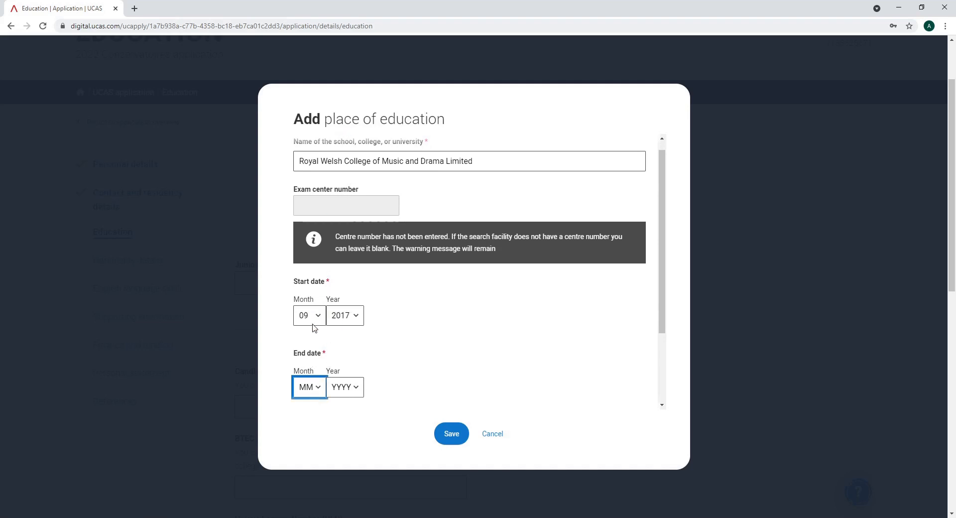
{"action": "type", "text": "07"}
{"action": "left_click", "coordinate": [360, 389]}
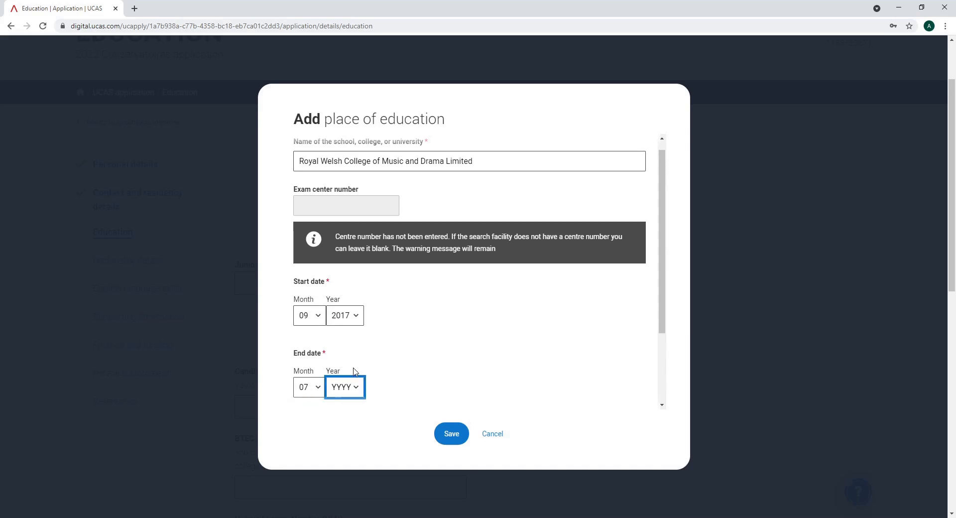
{"action": "type", "text": "2021"}
{"action": "scroll", "coordinate": [458, 364], "scroll_direction": "down", "scroll_amount": 3}
{"action": "left_click", "coordinate": [451, 433]}
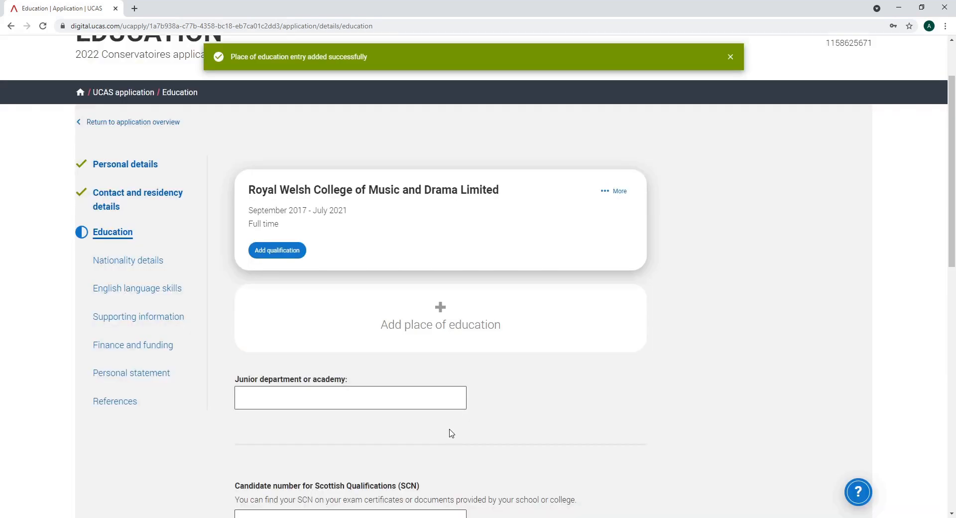
{"action": "left_click", "coordinate": [277, 250]}
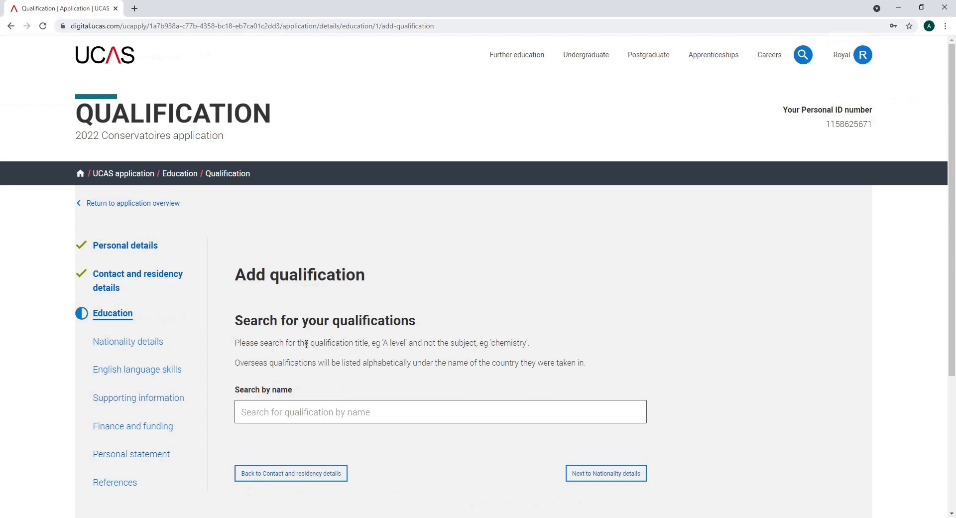
Search the qualification list for A Level, IGCSE, Bachelor and Masters to compare the results
{"action": "left_click", "coordinate": [327, 409]}
{"action": "scroll", "coordinate": [328, 409], "scroll_direction": "down", "scroll_amount": 1}
{"action": "type", "text": "A Level"}
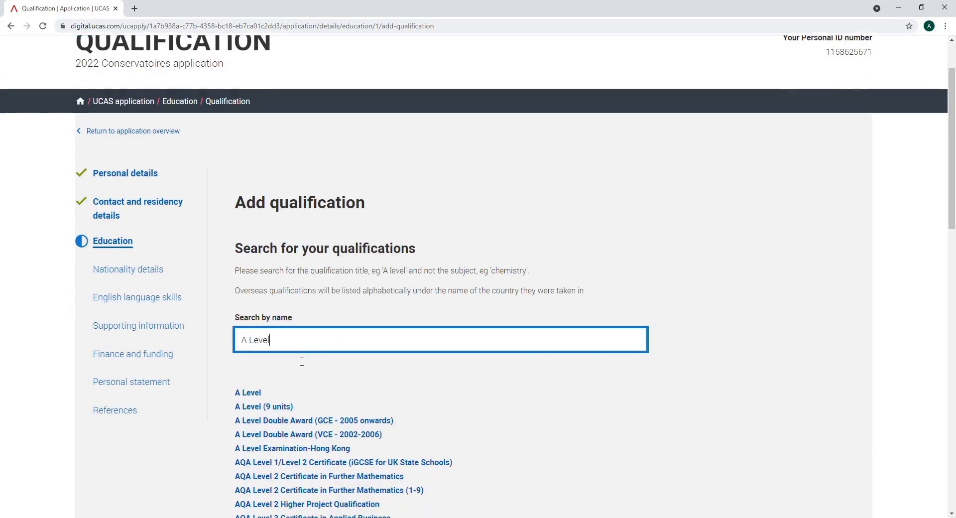
{"action": "scroll", "coordinate": [300, 360], "scroll_direction": "down", "scroll_amount": 3}
{"action": "scroll", "coordinate": [302, 365], "scroll_direction": "down", "scroll_amount": 1}
{"action": "left_click_drag", "start_coordinate": [274, 171], "coordinate": [226, 170]}
{"action": "type", "text": "IGCSE"}
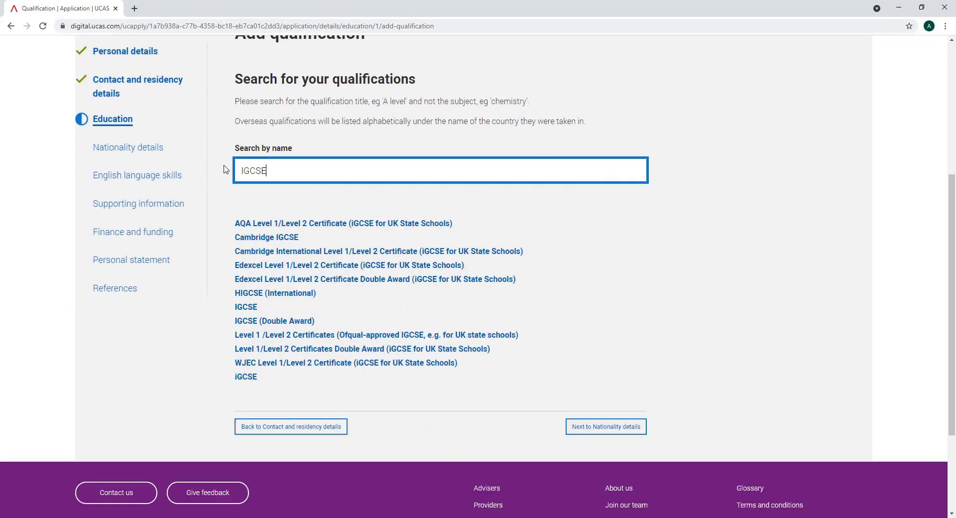
{"action": "key", "text": "BackSpace"}
{"action": "key", "text": "BackSpace"}
{"action": "key", "text": "BackSpace"}
{"action": "key", "text": "BackSpace"}
{"action": "key", "text": "BackSpace"}
{"action": "type", "text": "Bachelor"}
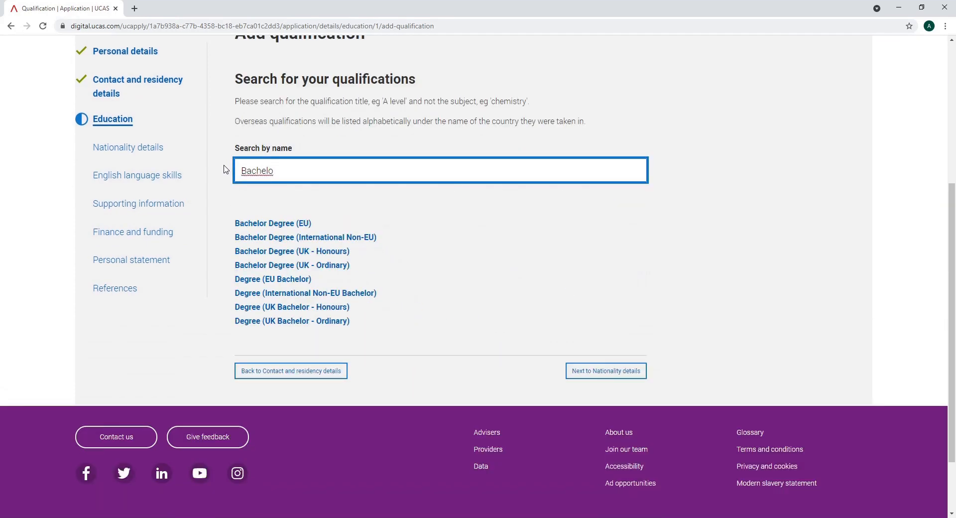
{"action": "key", "text": "BackSpace"}
{"action": "key", "text": "BackSpace"}
{"action": "key", "text": "BackSpace"}
{"action": "key", "text": "BackSpace"}
{"action": "key", "text": "BackSpace"}
{"action": "key", "text": "BackSpace"}
{"action": "key", "text": "BackSpace"}
{"action": "key", "text": "BackSpace"}
{"action": "type", "text": "Masters"}
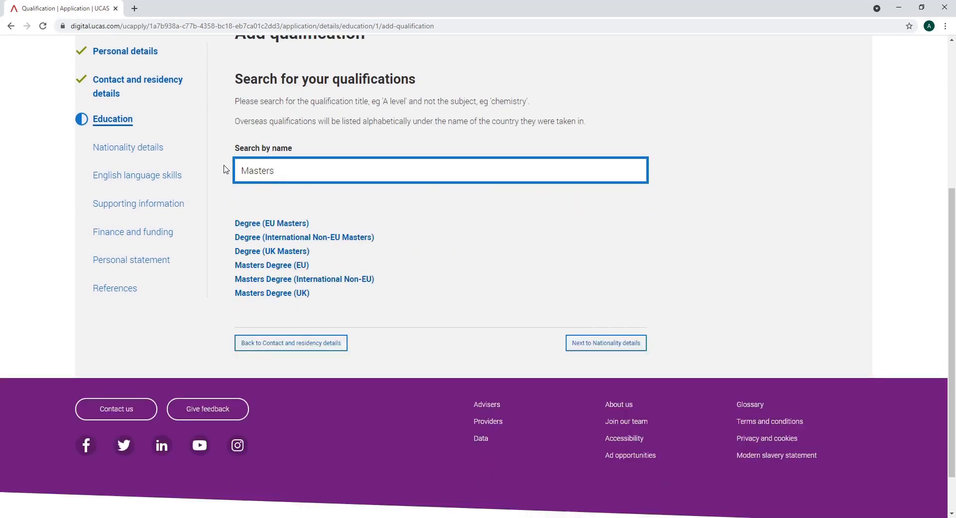
Try Diploma and Baccalaureate, then search Bachelor and select Bachelor Degree (UK - Honours)
{"action": "key", "text": "BackSpace"}
{"action": "key", "text": "BackSpace"}
{"action": "key", "text": "BackSpace"}
{"action": "key", "text": "BackSpace"}
{"action": "key", "text": "BackSpace"}
{"action": "key", "text": "BackSpace"}
{"action": "key", "text": "BackSpace"}
{"action": "type", "text": "Diploma"}
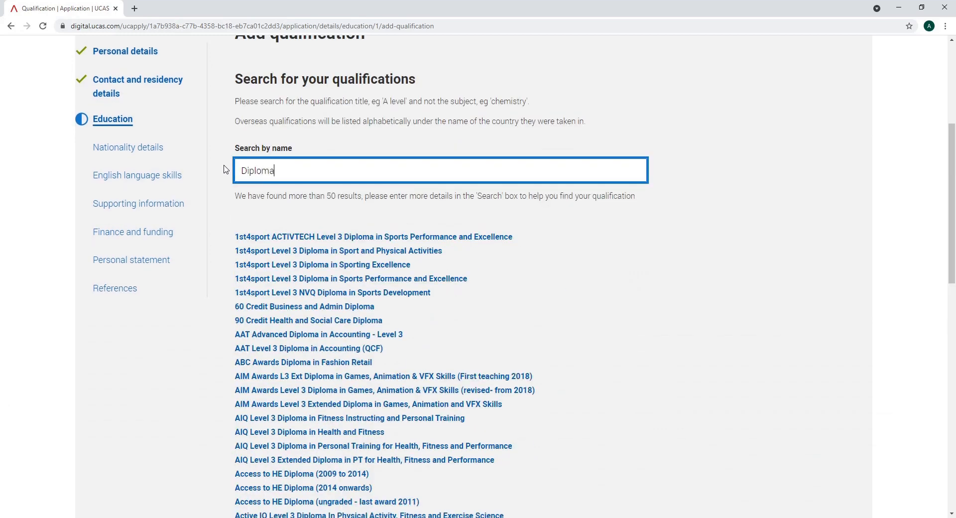
{"action": "key", "text": "BackSpace"}
{"action": "key", "text": "BackSpace"}
{"action": "key", "text": "BackSpace"}
{"action": "key", "text": "BackSpace"}
{"action": "key", "text": "BackSpace"}
{"action": "key", "text": "BackSpace"}
{"action": "key", "text": "BackSpace"}
{"action": "type", "text": "Baccalaureate"}
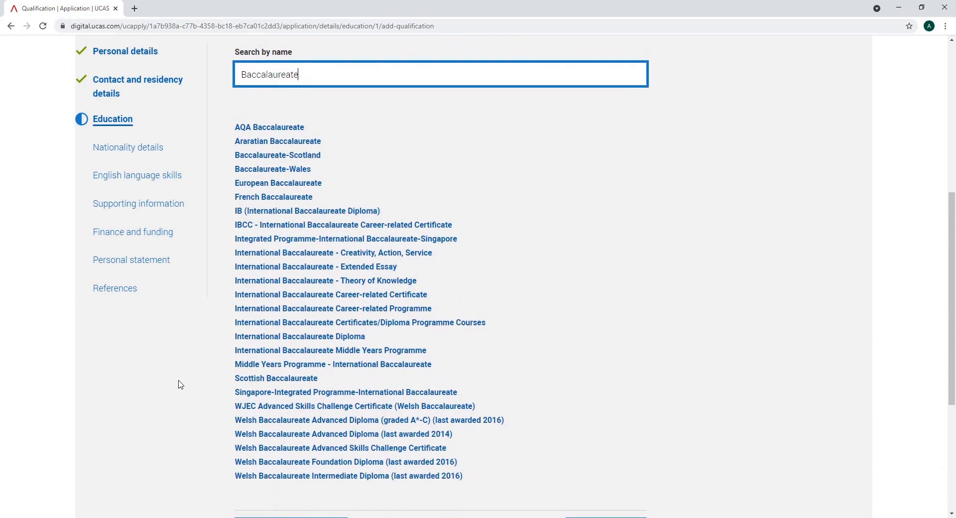
{"action": "key", "text": "BackSpace"}
{"action": "key", "text": "BackSpace"}
{"action": "key", "text": "BackSpace"}
{"action": "key", "text": "BackSpace"}
{"action": "key", "text": "BackSpace"}
{"action": "key", "text": "BackSpace"}
{"action": "key", "text": "BackSpace"}
{"action": "key", "text": "BackSpace"}
{"action": "key", "text": "BackSpace"}
{"action": "key", "text": "BackSpace"}
{"action": "key", "text": "BackSpace"}
{"action": "key", "text": "BackSpace"}
{"action": "key", "text": "BackSpace"}
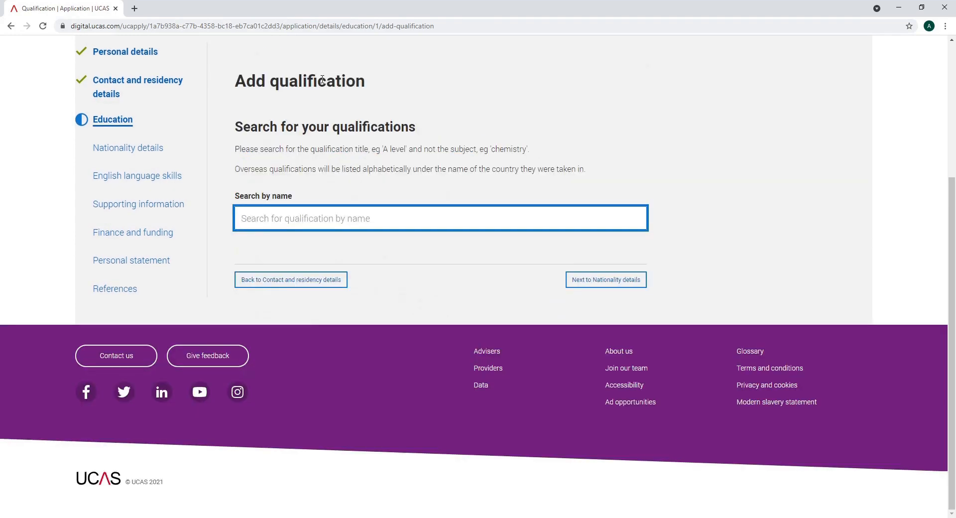
{"action": "type", "text": "Bachelor"}
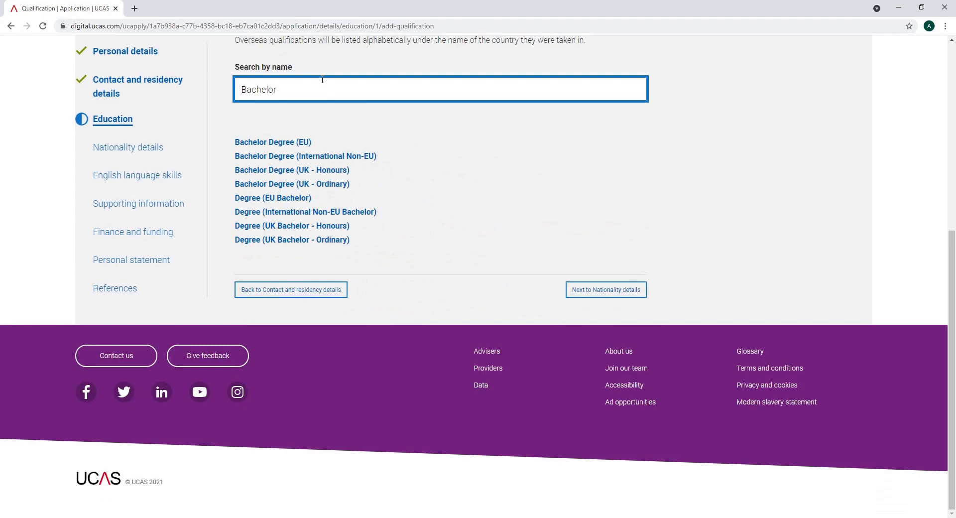
{"action": "left_click", "coordinate": [302, 172]}
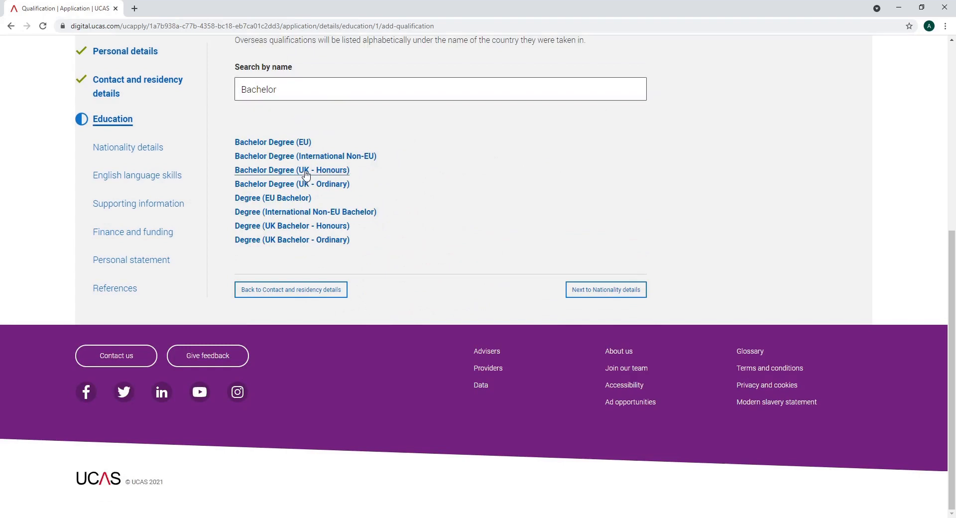
Enter degree title 'BMus (Hons) Music', qualification date 07/2021 and awarding organisation RWCMD
{"action": "scroll", "coordinate": [393, 283], "scroll_direction": "down", "scroll_amount": 3}
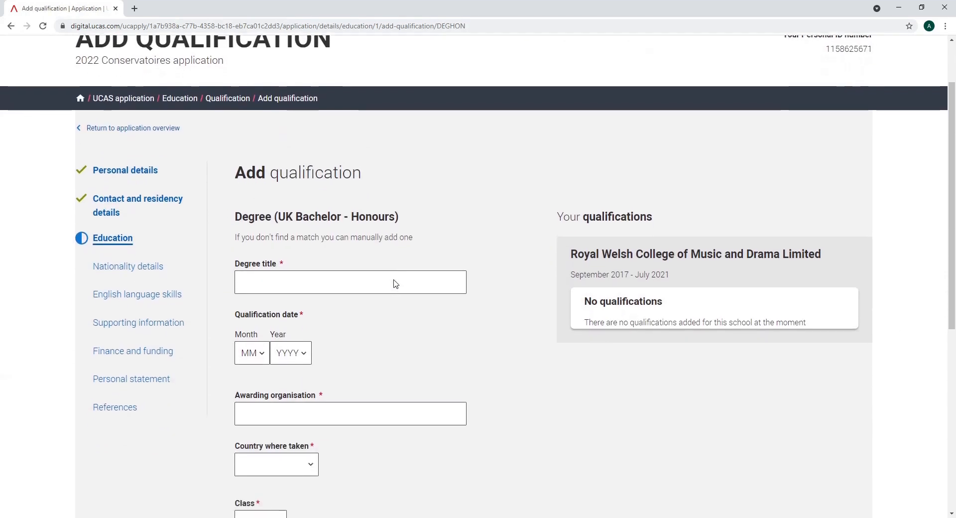
{"action": "scroll", "coordinate": [394, 284], "scroll_direction": "down", "scroll_amount": 1}
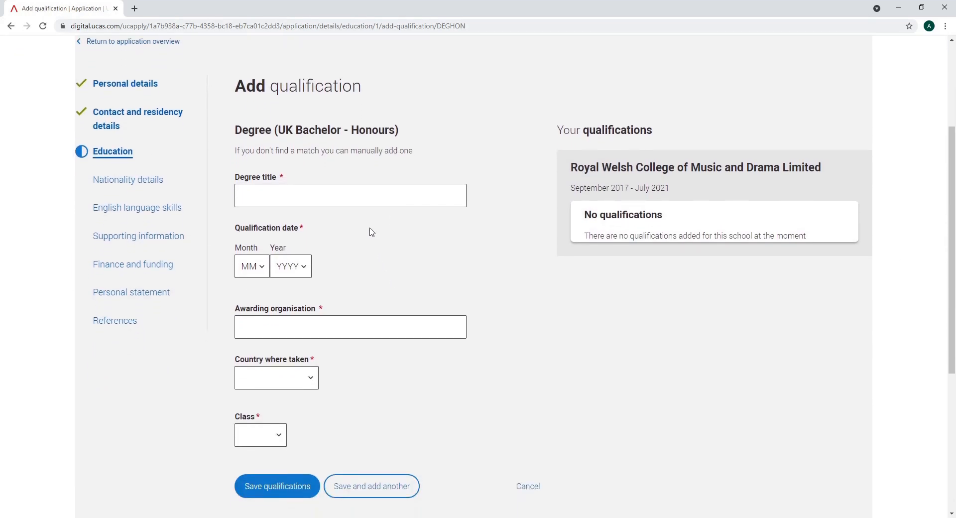
{"action": "left_click", "coordinate": [361, 201]}
{"action": "type", "text": "BM"}
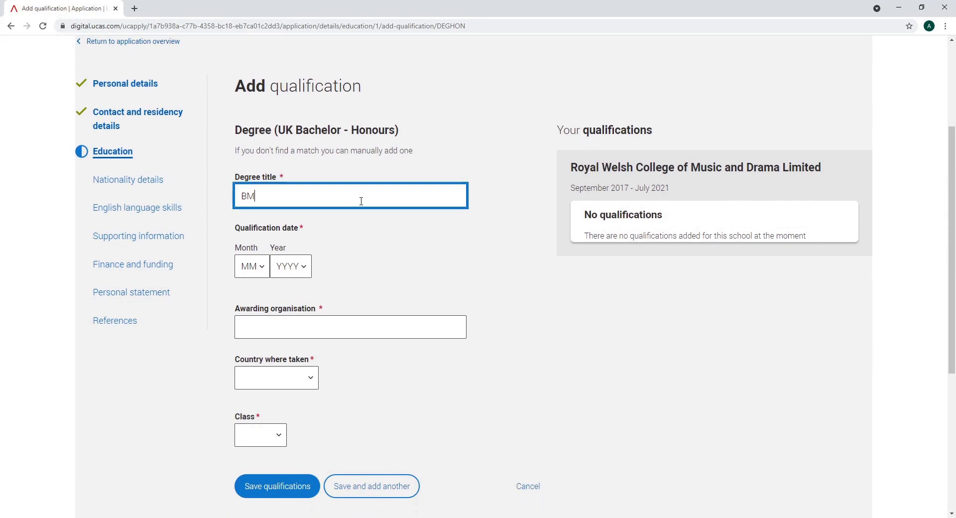
{"action": "type", "text": "us (Hons) Music"}
{"action": "key", "text": "Tab"}
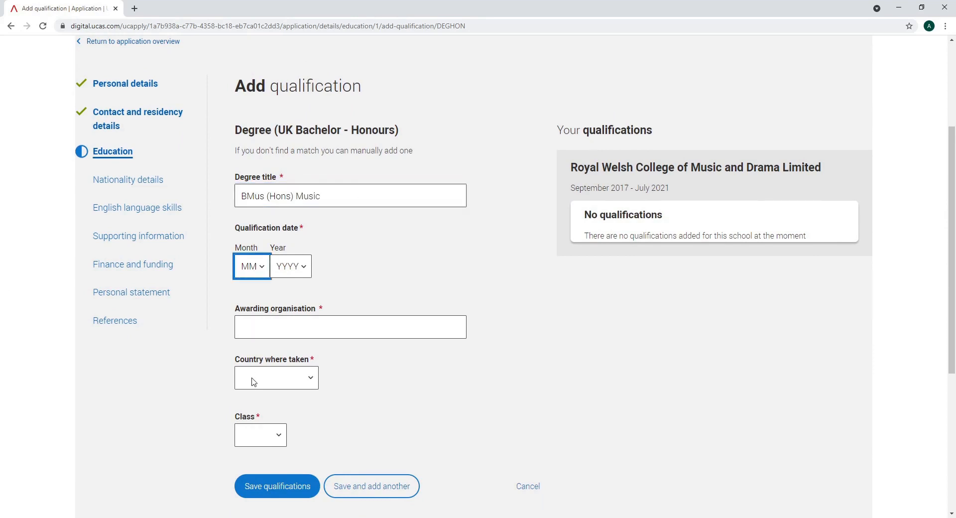
{"action": "type", "text": "07"}
{"action": "key", "text": "Tab"}
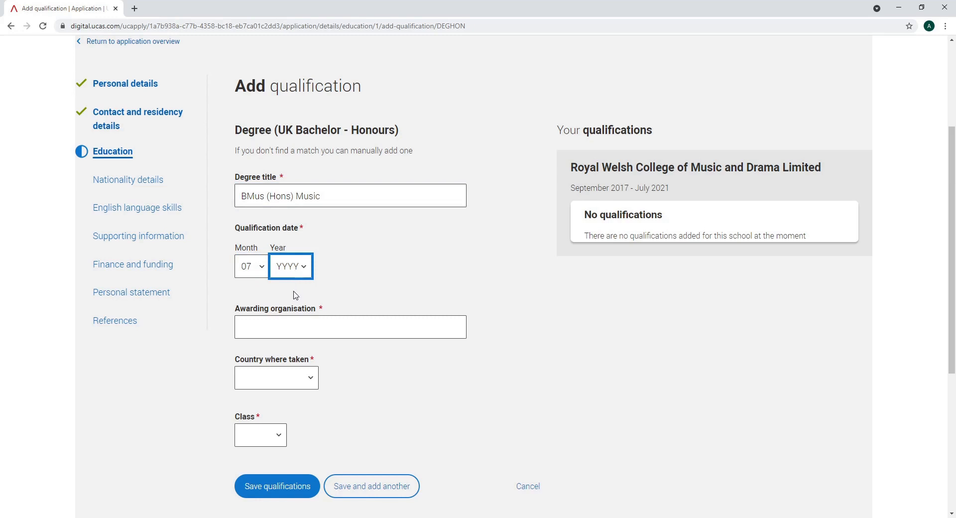
{"action": "type", "text": "2021"}
{"action": "left_click", "coordinate": [286, 322]}
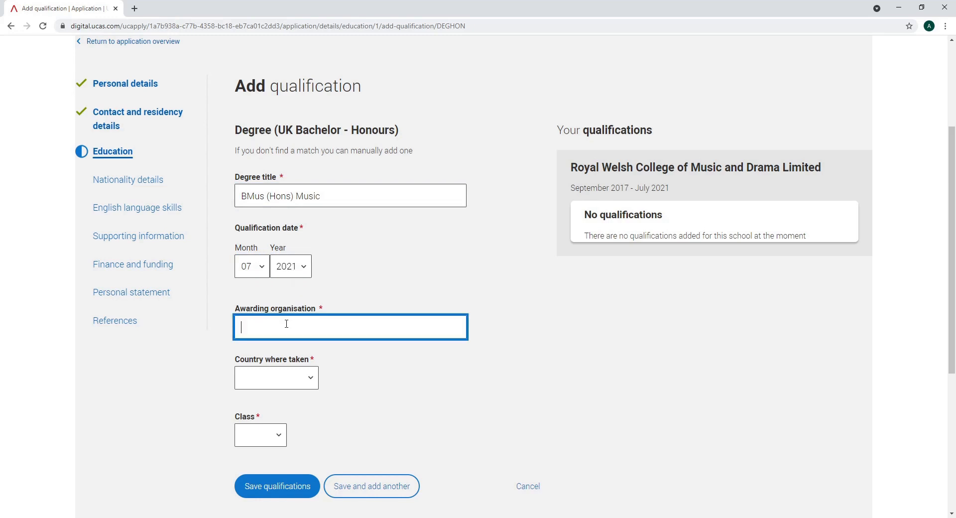
{"action": "type", "text": "RWCMD"}
Set country where taken to United Kingdom and degree class to 2:1, then save the qualification
{"action": "left_click", "coordinate": [302, 381]}
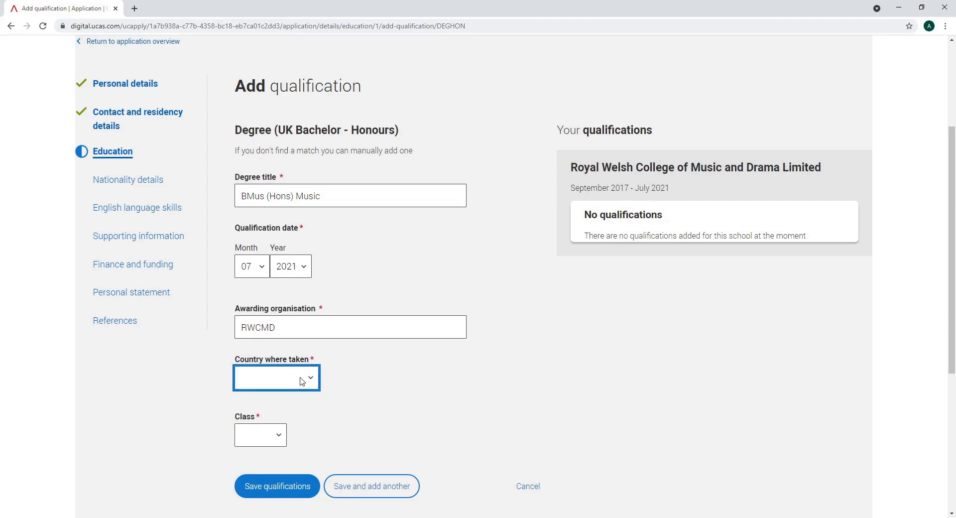
{"action": "left_click", "coordinate": [304, 413]}
{"action": "left_click", "coordinate": [280, 439]}
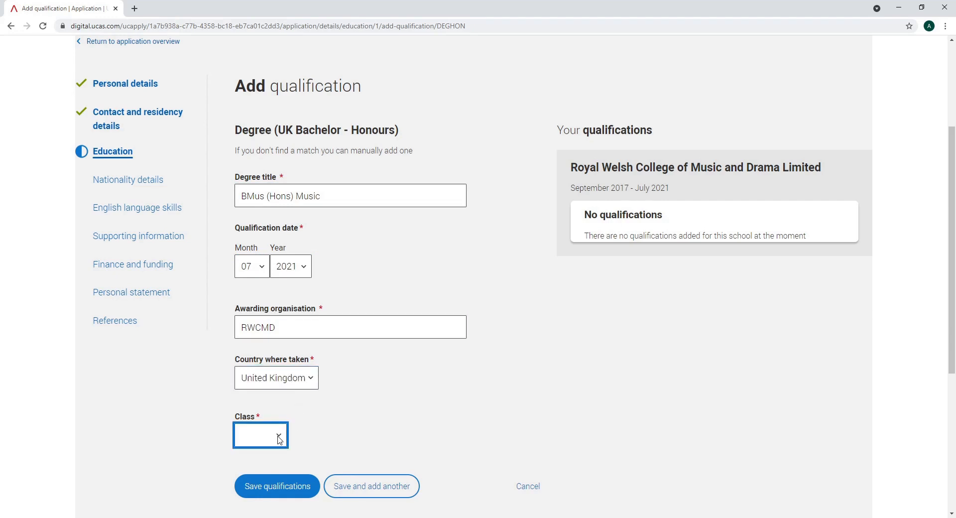
{"action": "left_click", "coordinate": [273, 372]}
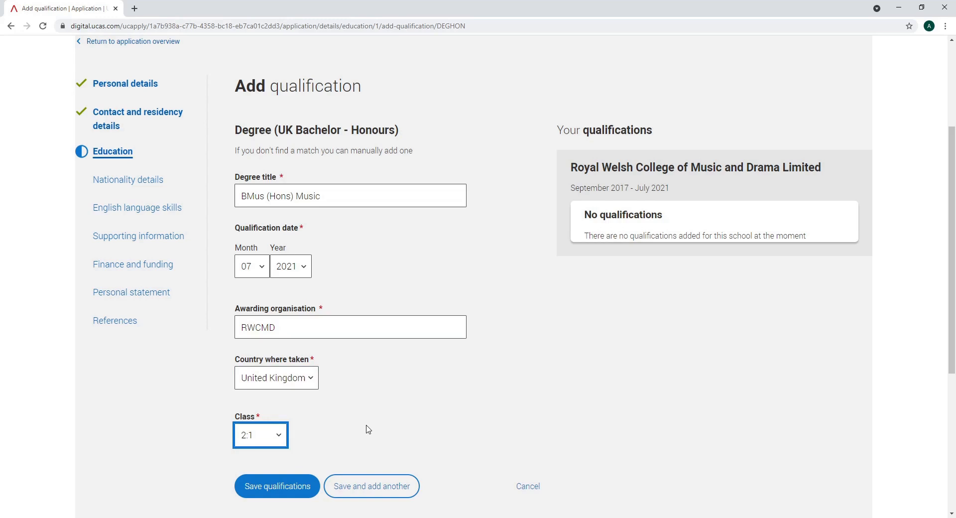
{"action": "left_click", "coordinate": [300, 484]}
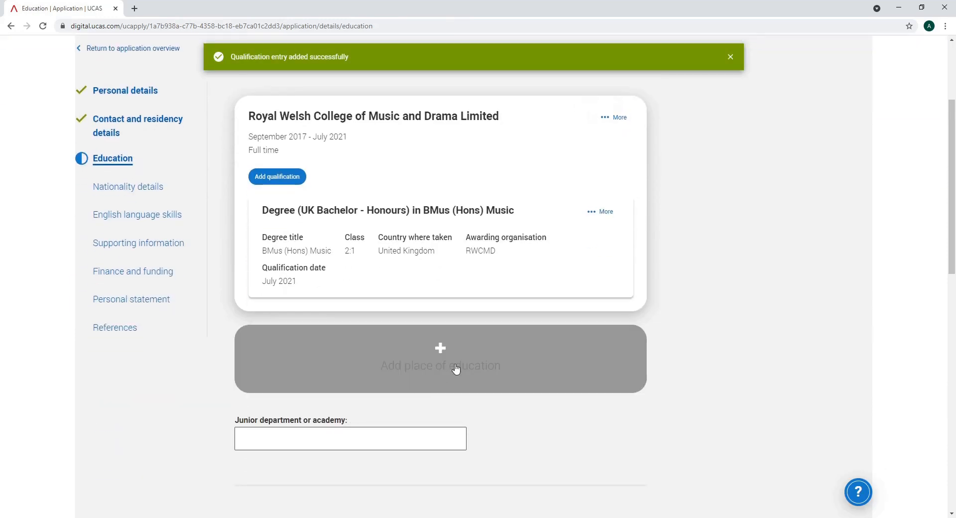
Choose 'Honours degree level or above qualifications', mark Education complete and save the section
{"action": "scroll", "coordinate": [466, 423], "scroll_direction": "down", "scroll_amount": 7}
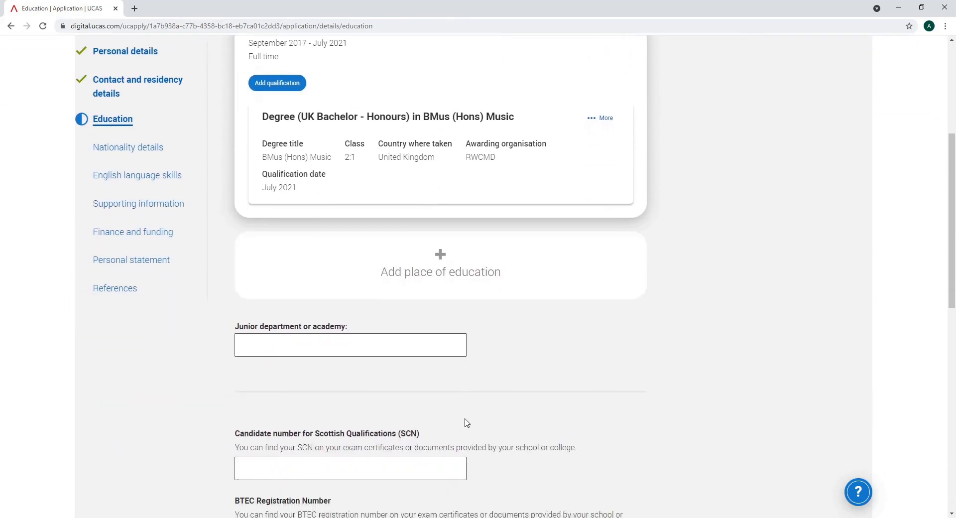
{"action": "scroll", "coordinate": [467, 423], "scroll_direction": "down", "scroll_amount": 2}
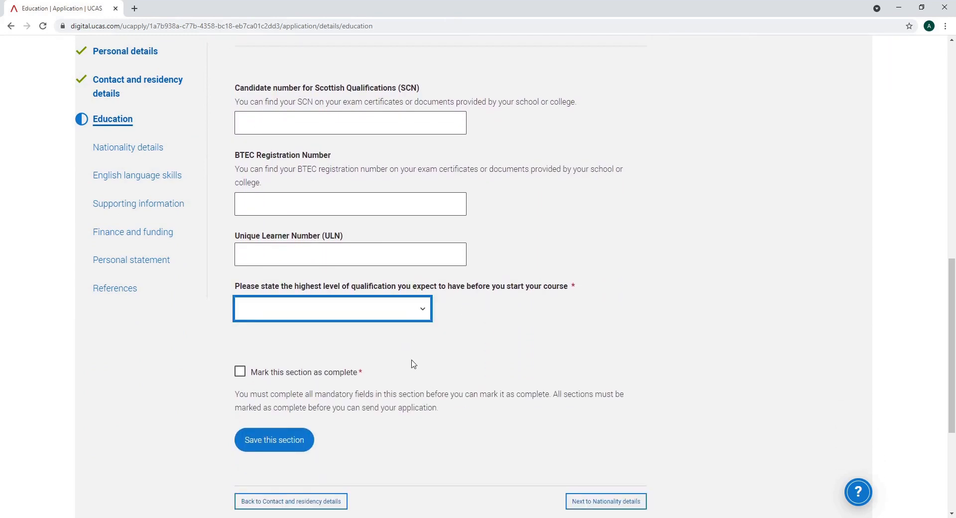
{"action": "left_click", "coordinate": [418, 336]}
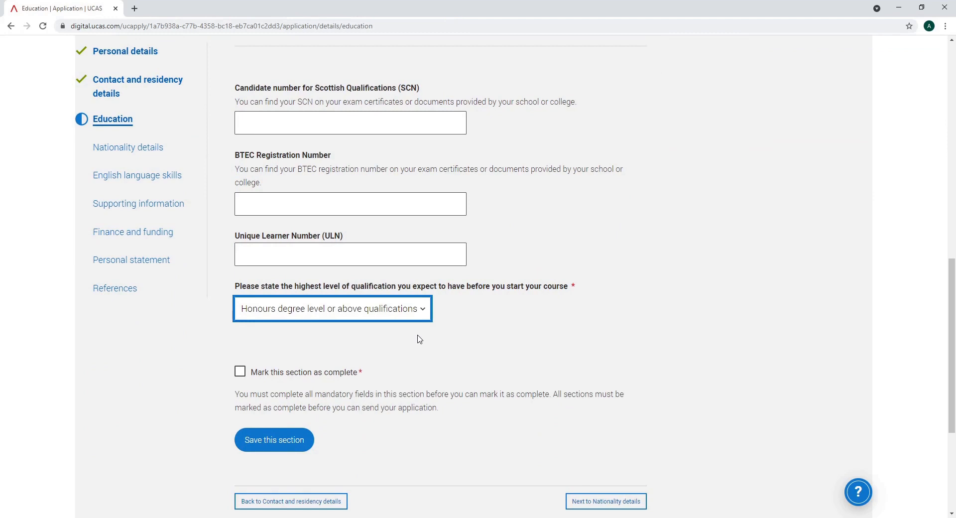
{"action": "left_click", "coordinate": [242, 378]}
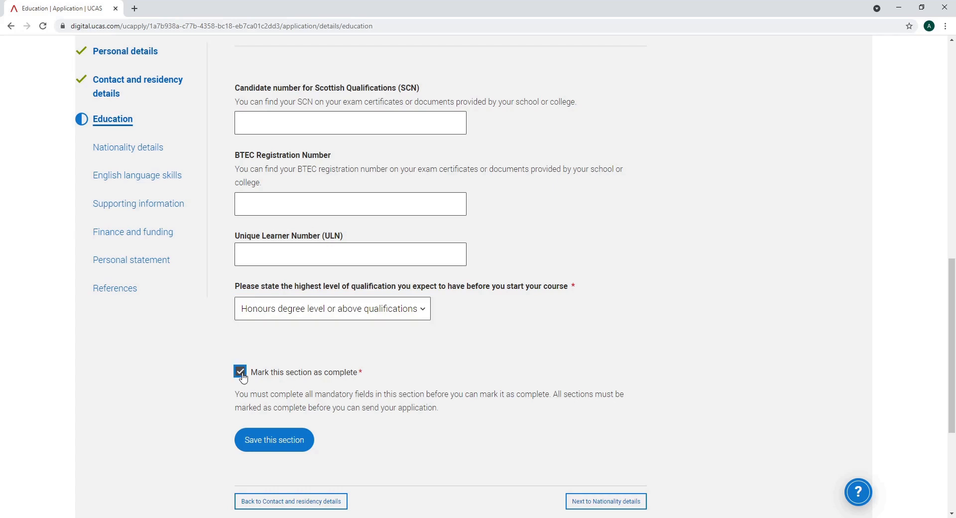
{"action": "left_click", "coordinate": [286, 446]}
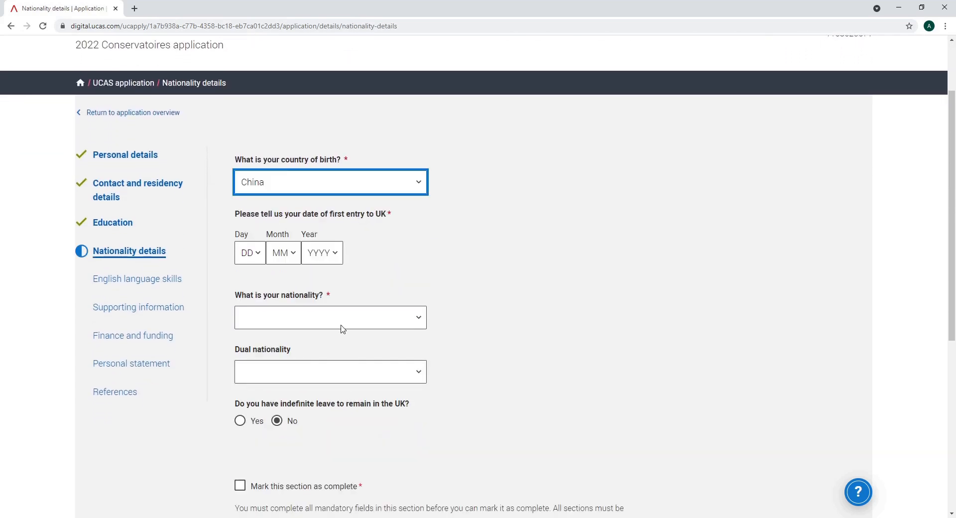
Enter 01/02/2019 as the date of first UK entry and Chinese as nationality
{"action": "key", "text": "Tab"}
{"action": "type", "text": "01"}
{"action": "key", "text": "Tab"}
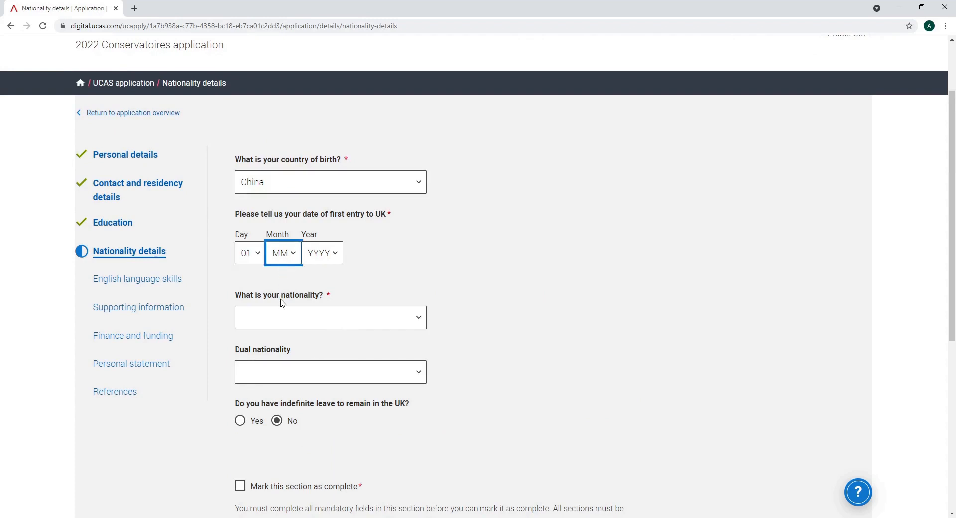
{"action": "type", "text": "02"}
{"action": "key", "text": "Tab"}
{"action": "type", "text": "2019"}
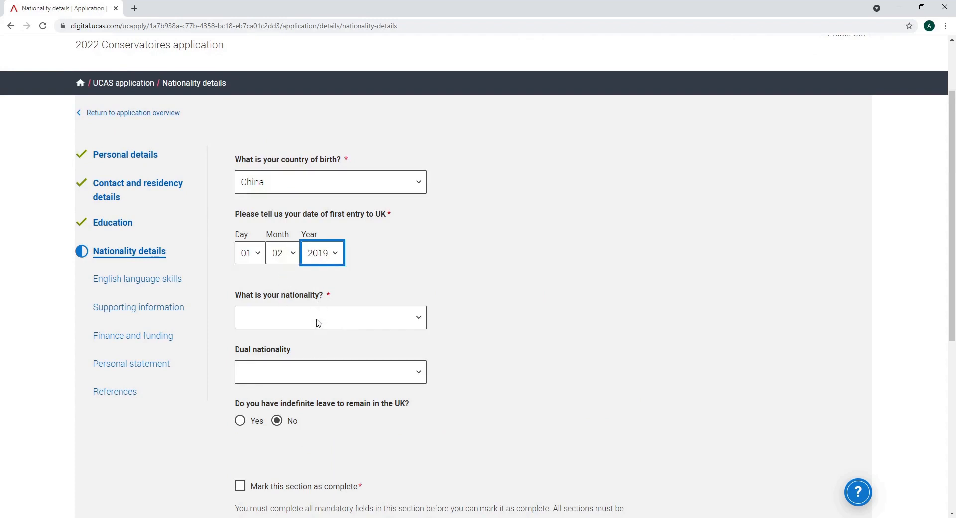
{"action": "key", "text": "Tab"}
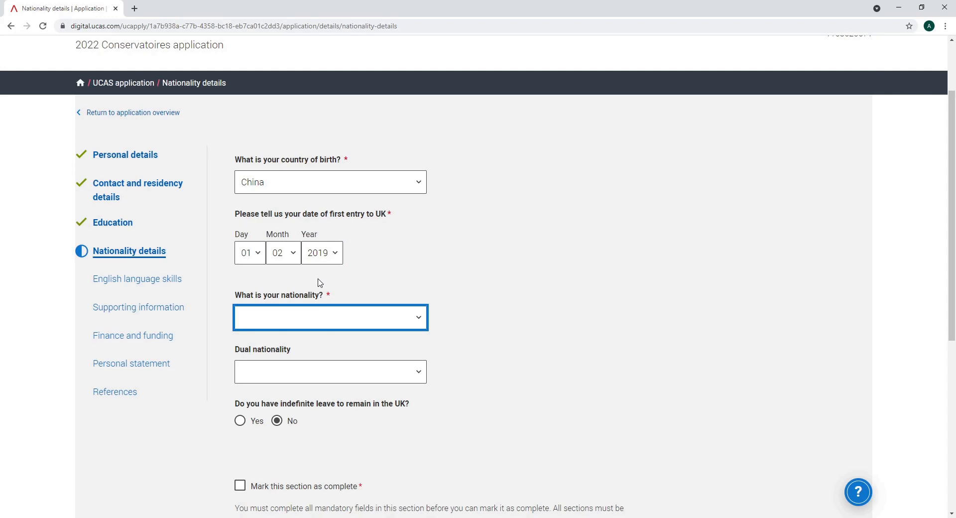
{"action": "type", "text": "Chinese"}
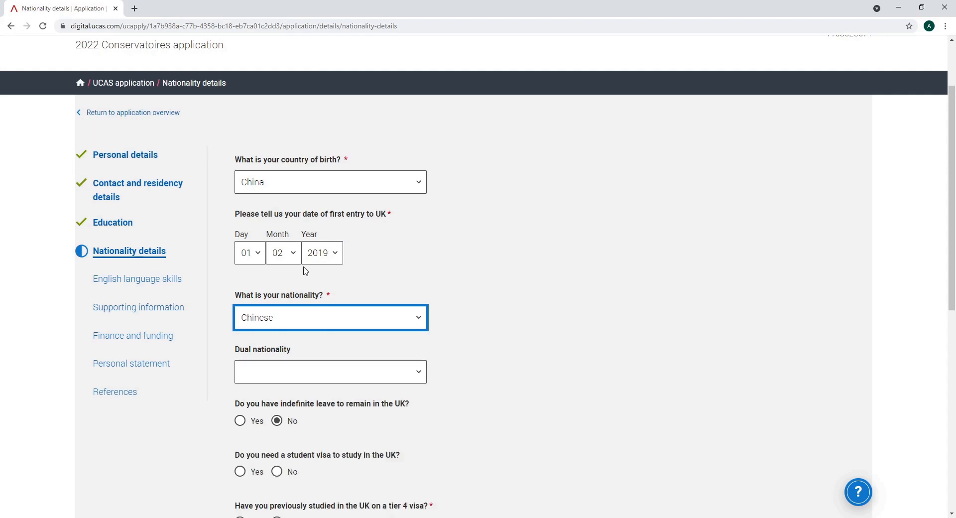
Answer Yes to student visa and previous tier 4 study, No to passport, and save as complete
{"action": "scroll", "coordinate": [471, 397], "scroll_direction": "down", "scroll_amount": 1}
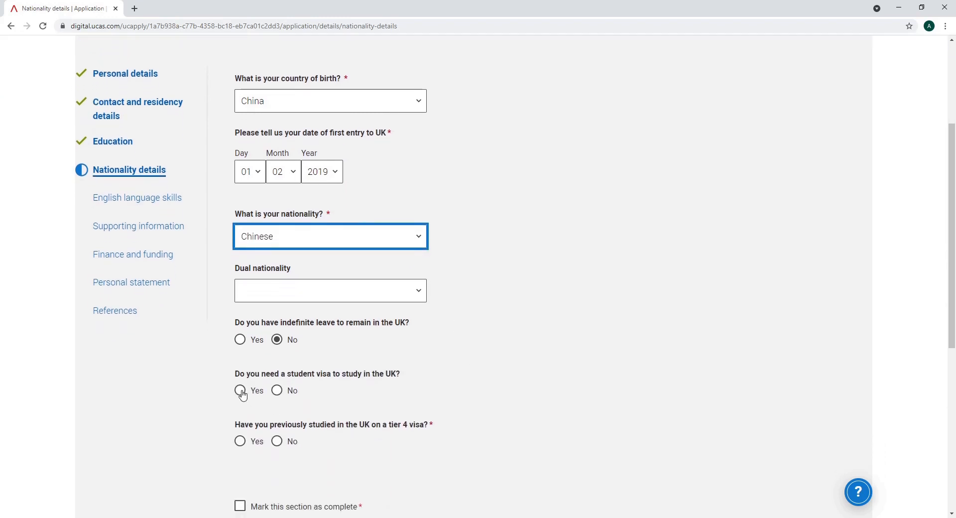
{"action": "left_click", "coordinate": [241, 391]}
{"action": "left_click", "coordinate": [240, 442]}
{"action": "scroll", "coordinate": [224, 445], "scroll_direction": "down", "scroll_amount": 2}
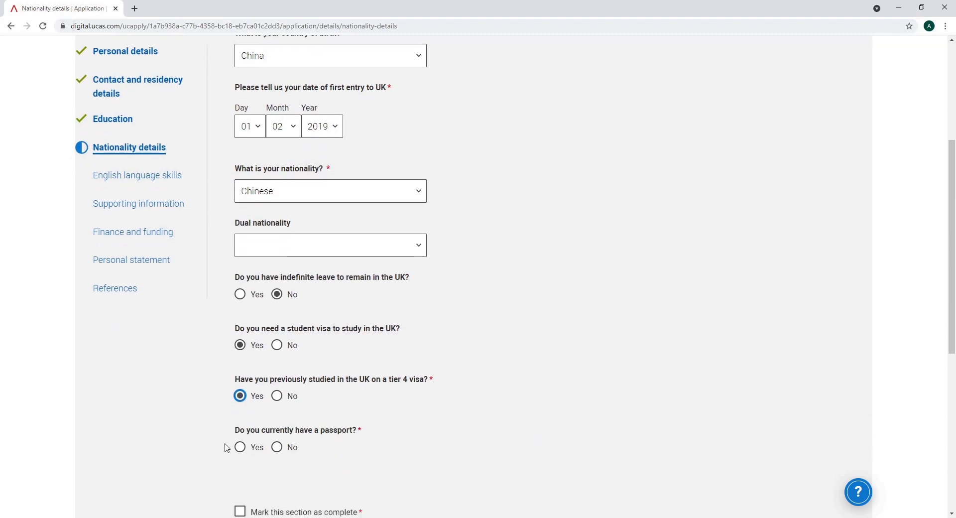
{"action": "left_click", "coordinate": [240, 395]}
{"action": "scroll", "coordinate": [213, 441], "scroll_direction": "down", "scroll_amount": 1}
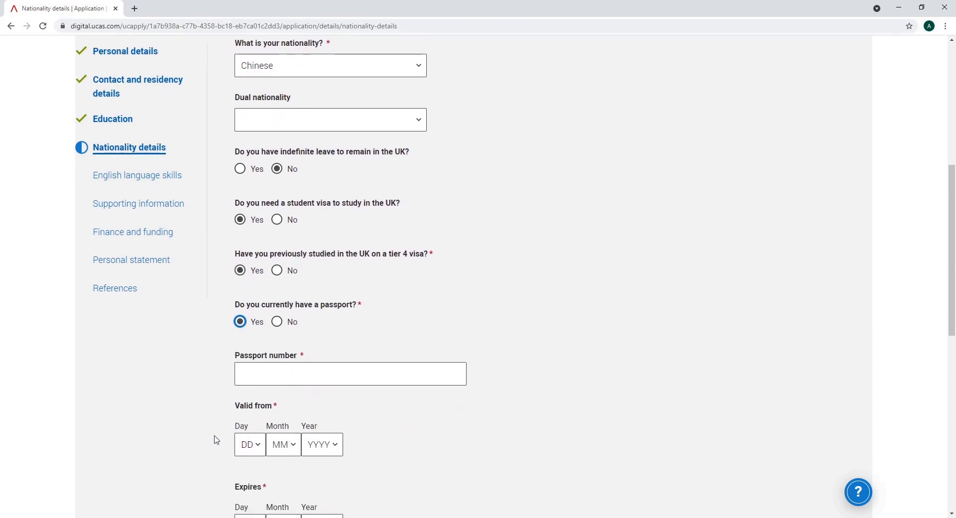
{"action": "left_click", "coordinate": [277, 321]}
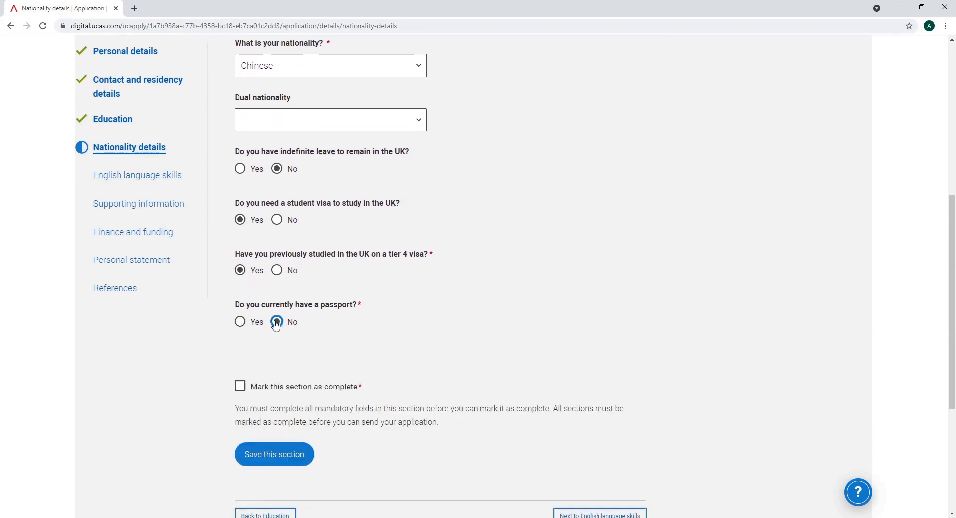
{"action": "left_click", "coordinate": [240, 387]}
{"action": "left_click", "coordinate": [264, 458]}
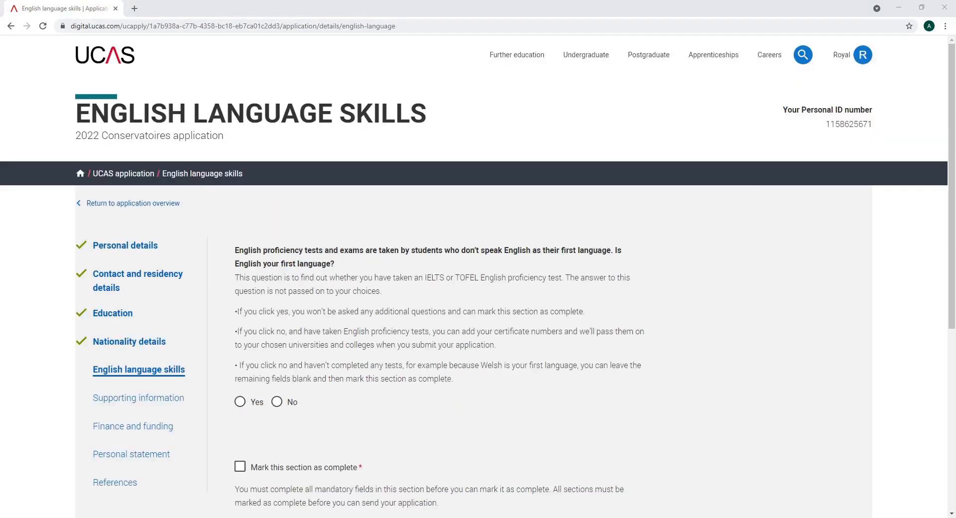
Answer No to 'Is English your first language?' and scroll down to the TOEFL and IELTS fields
{"action": "scroll", "coordinate": [842, 436], "scroll_direction": "down", "scroll_amount": 1}
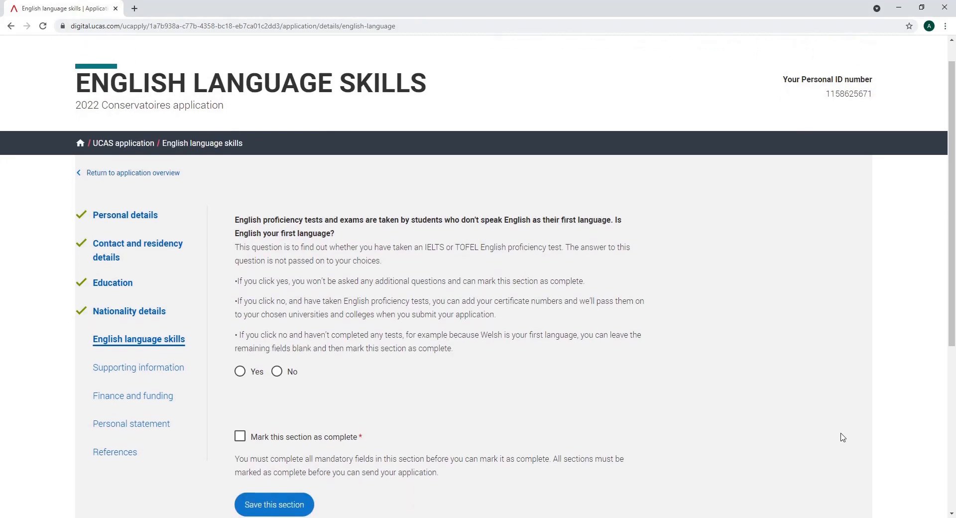
{"action": "scroll", "coordinate": [842, 437], "scroll_direction": "down", "scroll_amount": 1}
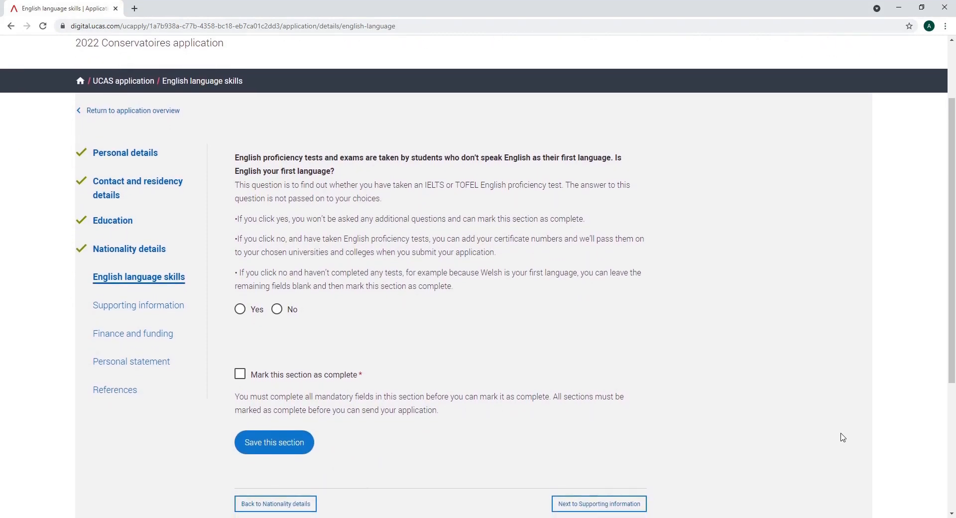
{"action": "left_click", "coordinate": [239, 312]}
{"action": "left_click", "coordinate": [276, 310]}
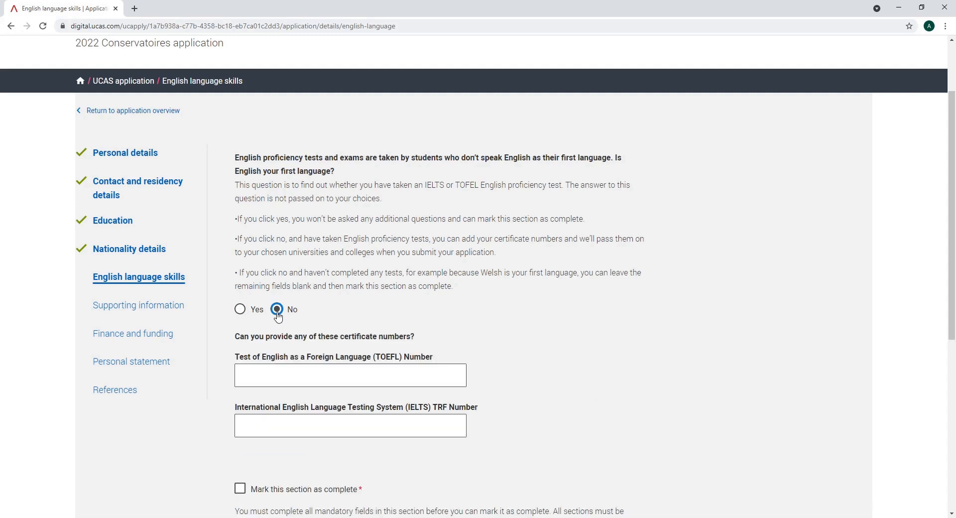
{"action": "scroll", "coordinate": [624, 404], "scroll_direction": "down", "scroll_amount": 1}
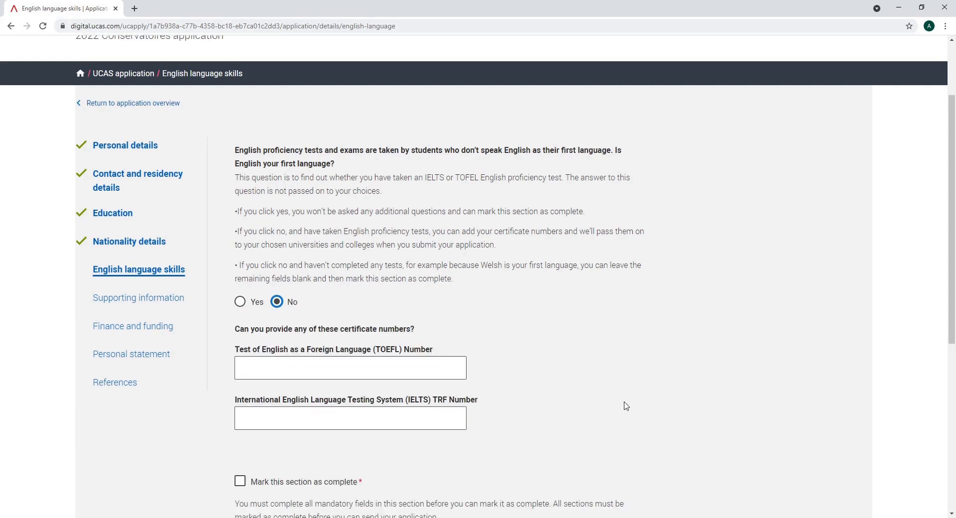
{"action": "scroll", "coordinate": [625, 406], "scroll_direction": "down", "scroll_amount": 1}
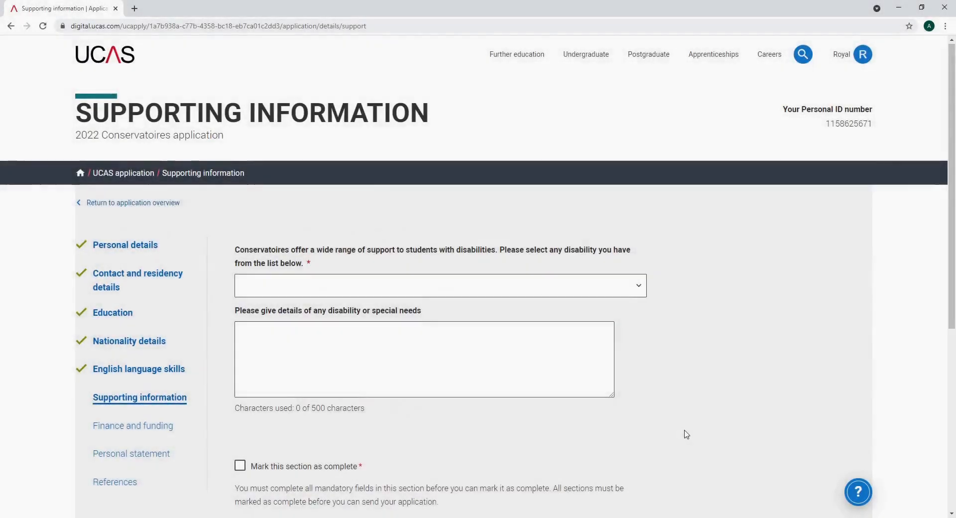
Scroll through the RWCMD English Language Requirements page to review the accepted tests
{"action": "scroll", "coordinate": [686, 435], "scroll_direction": "down", "scroll_amount": 2}
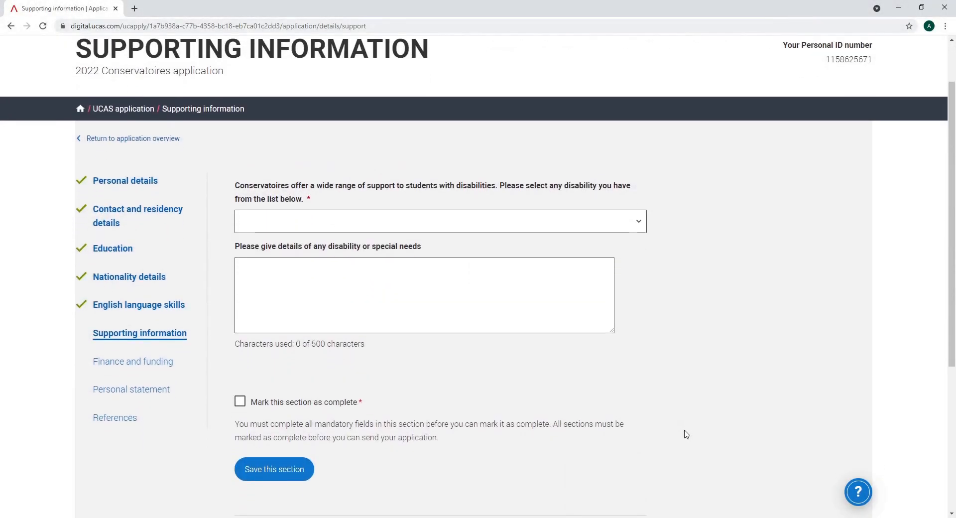
Open the disability question and select 'No disability' with the arrow key
{"action": "scroll", "coordinate": [686, 434], "scroll_direction": "down", "scroll_amount": 1}
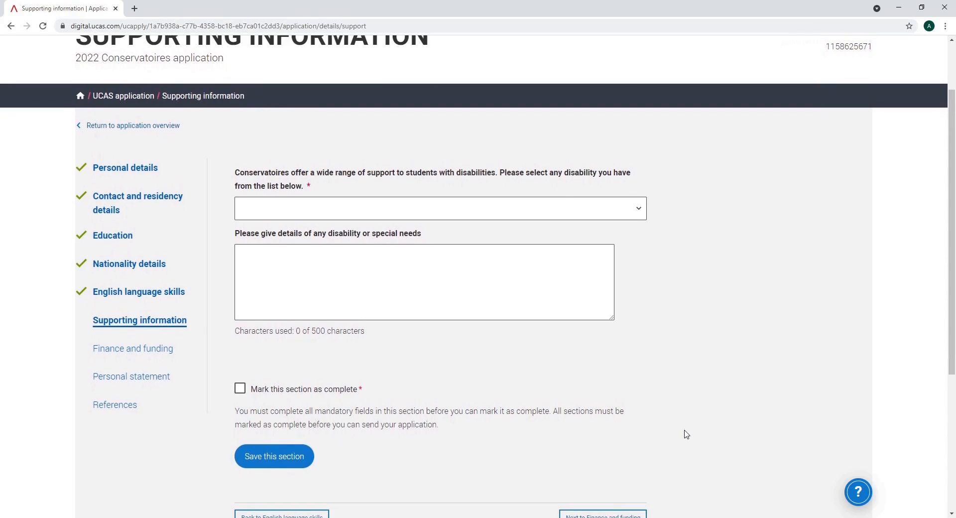
{"action": "scroll", "coordinate": [686, 434], "scroll_direction": "up", "scroll_amount": 1}
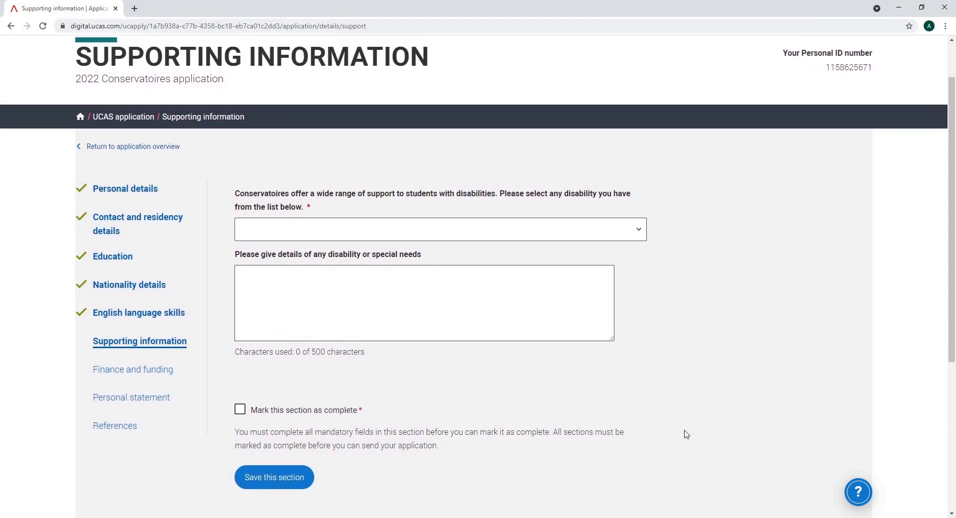
{"action": "left_click", "coordinate": [641, 236]}
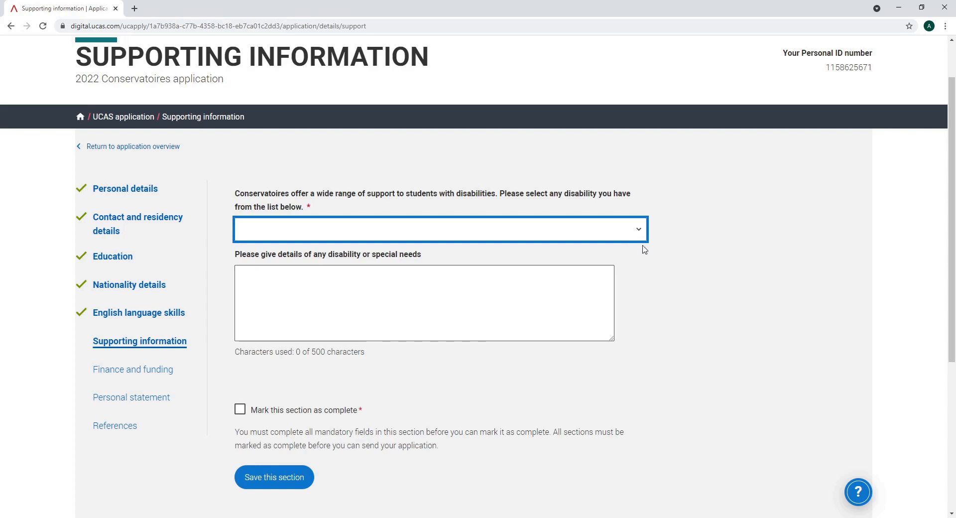
{"action": "key", "text": "Down"}
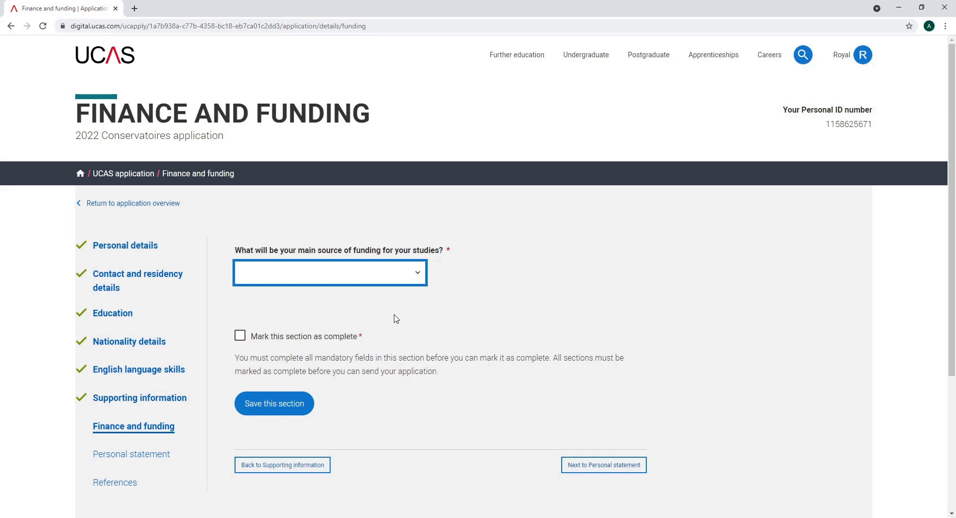
Choose UK, ChI, IoM or EU student finance services and Cardiff support arrangements, then save as complete
{"action": "left_click", "coordinate": [394, 314]}
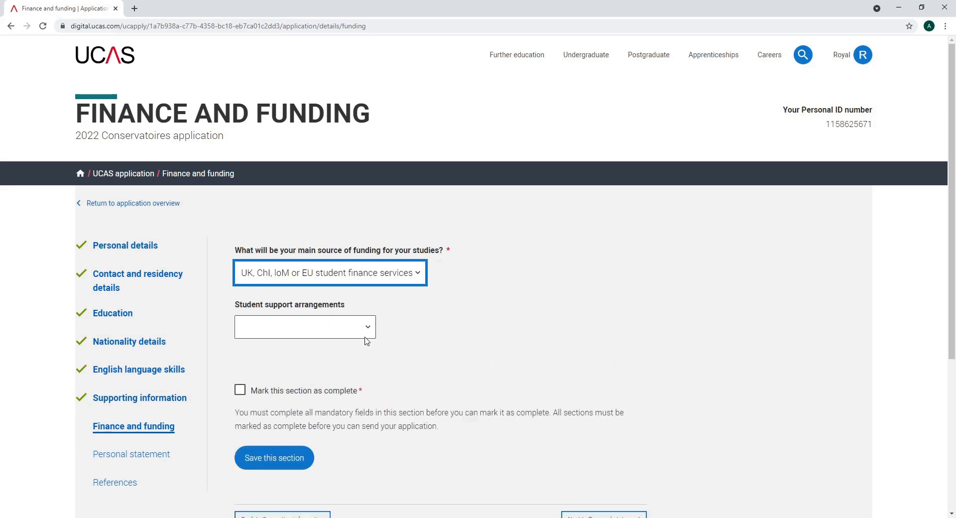
{"action": "key", "text": "Tab"}
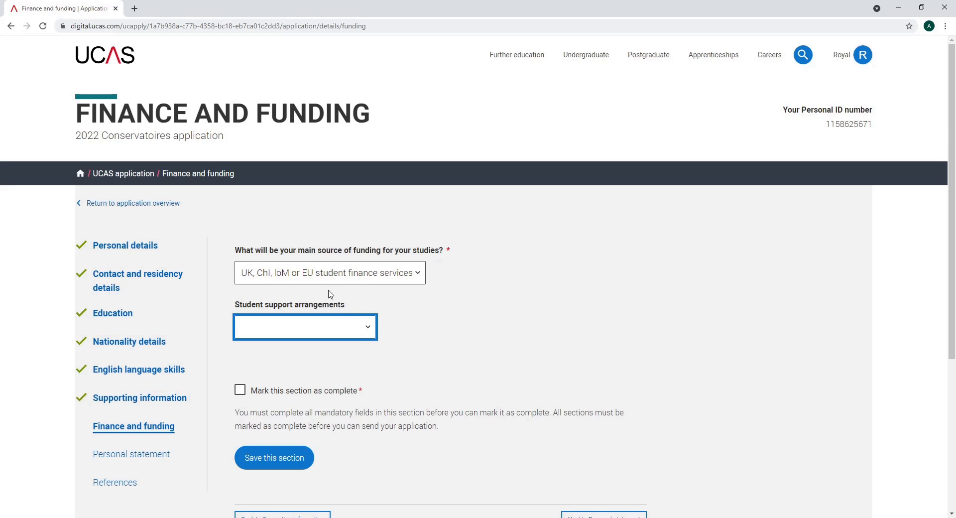
{"action": "left_click", "coordinate": [295, 284]}
{"action": "left_click", "coordinate": [240, 390]}
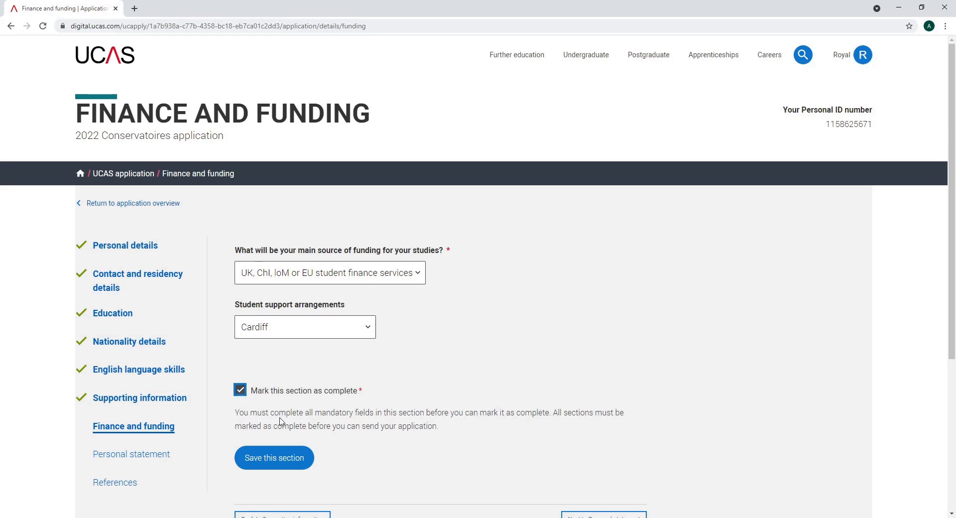
{"action": "left_click", "coordinate": [280, 458]}
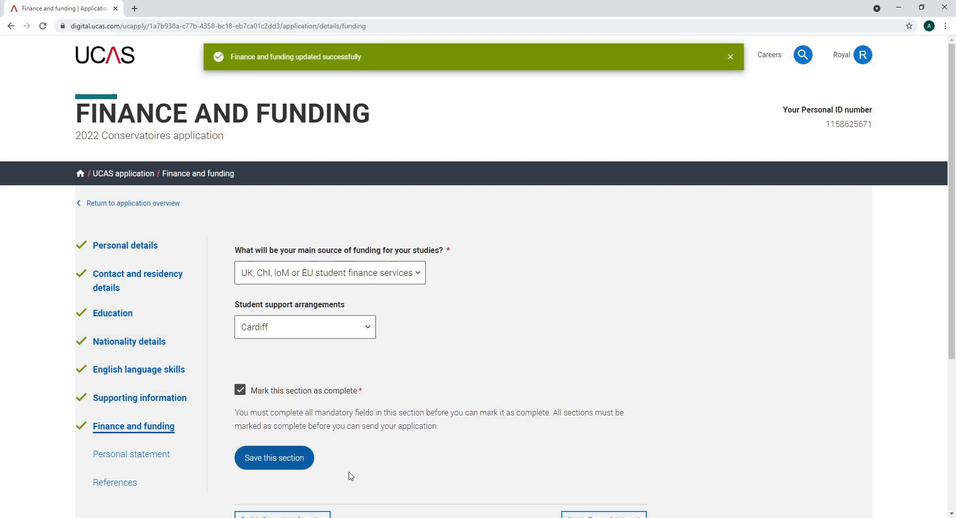
{"action": "scroll", "coordinate": [351, 476], "scroll_direction": "down", "scroll_amount": 1}
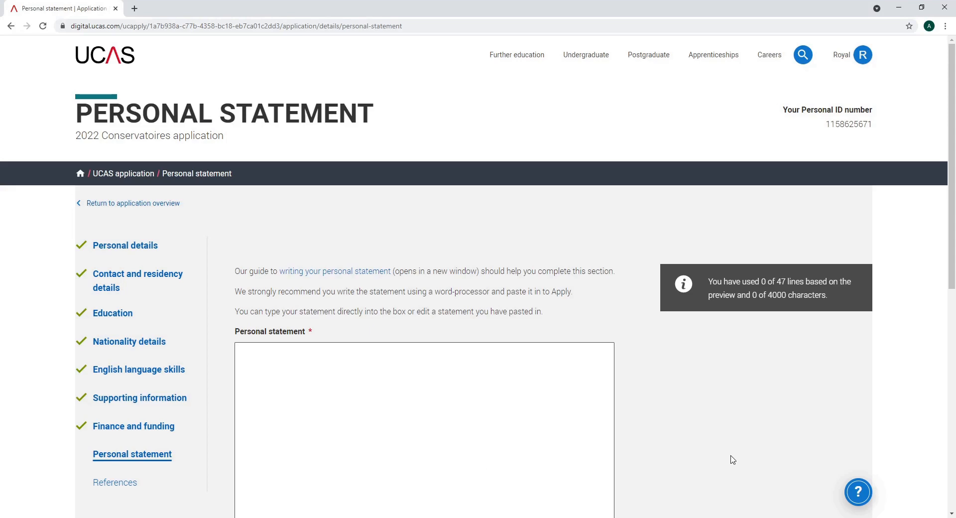
Open the guide to writing a personal statement and scroll through it
{"action": "left_click", "coordinate": [357, 273]}
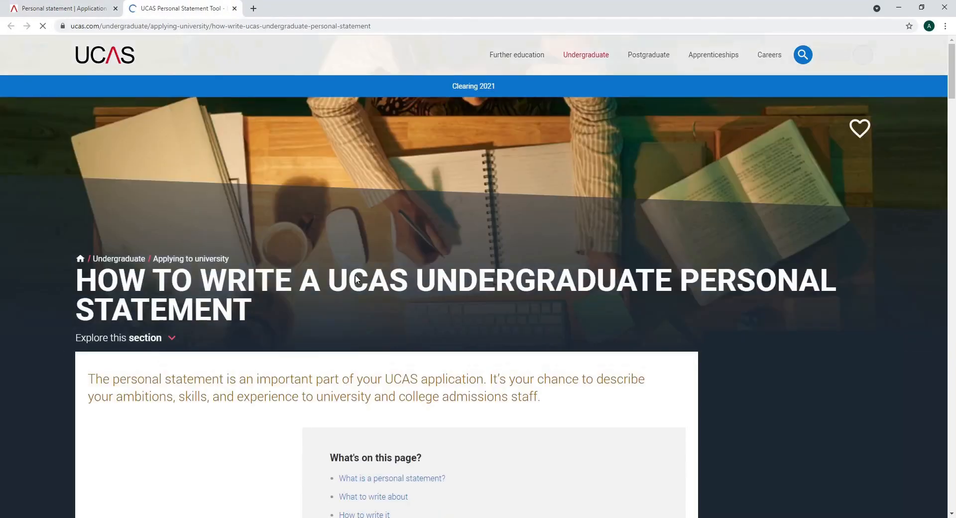
{"action": "scroll", "coordinate": [356, 279], "scroll_direction": "down", "scroll_amount": 2}
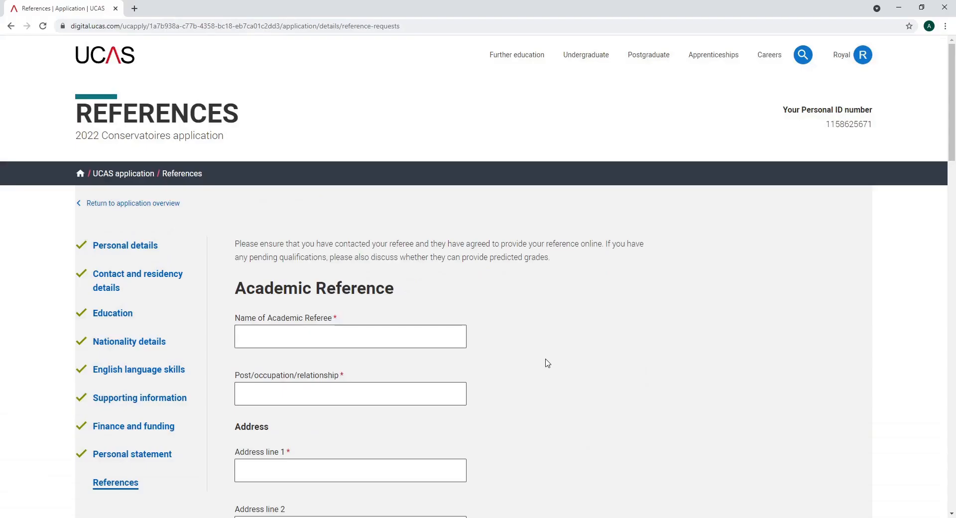
Scroll down and back up the References page to review the Academic Reference form
{"action": "scroll", "coordinate": [548, 363], "scroll_direction": "down", "scroll_amount": 2}
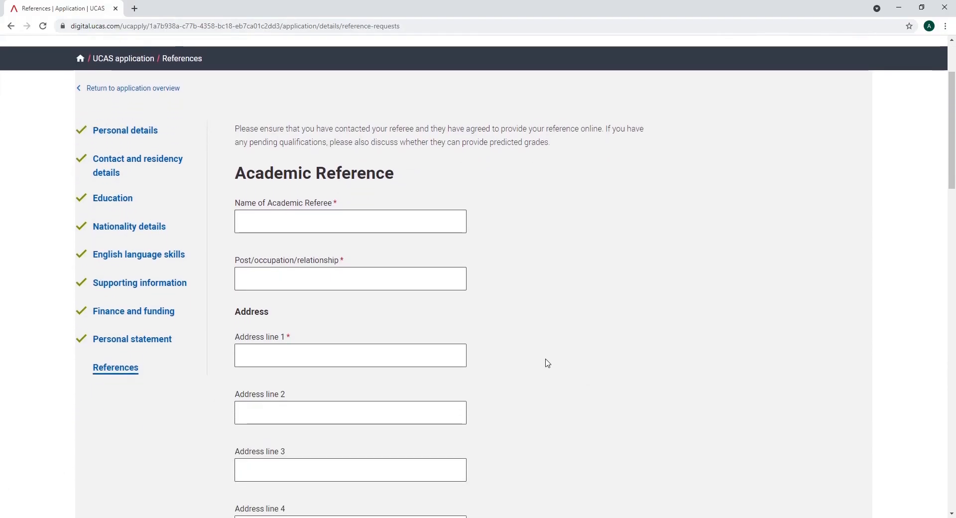
{"action": "scroll", "coordinate": [548, 363], "scroll_direction": "down", "scroll_amount": 5}
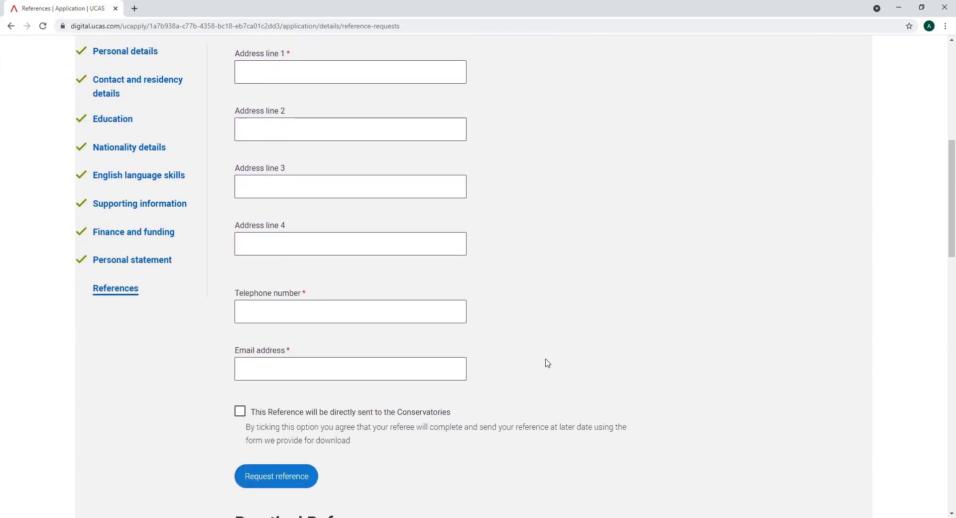
{"action": "scroll", "coordinate": [548, 363], "scroll_direction": "down", "scroll_amount": 6}
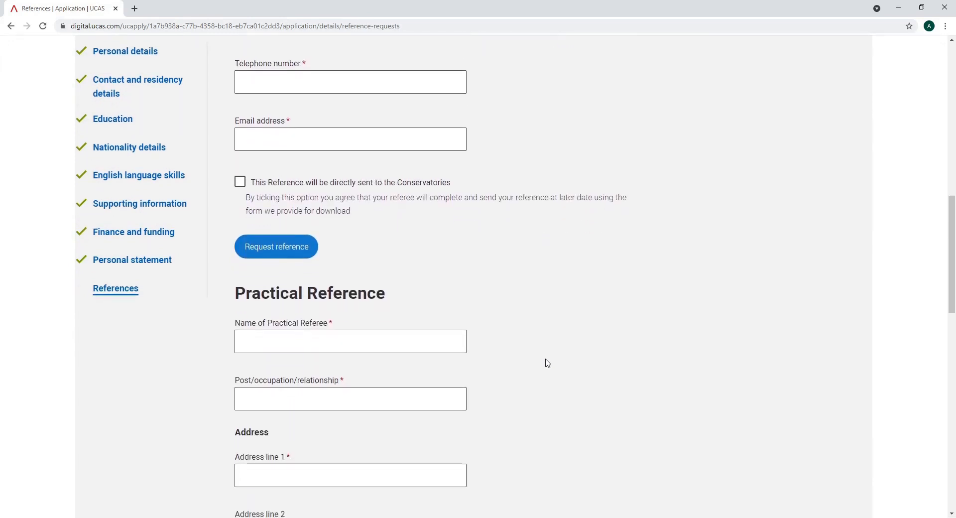
{"action": "scroll", "coordinate": [548, 362], "scroll_direction": "down", "scroll_amount": 3}
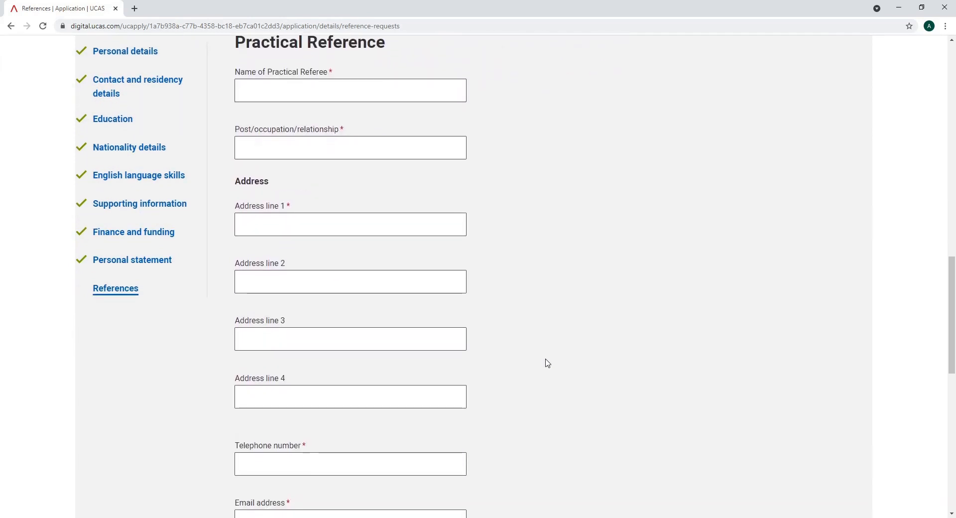
{"action": "scroll", "coordinate": [548, 363], "scroll_direction": "up", "scroll_amount": 1}
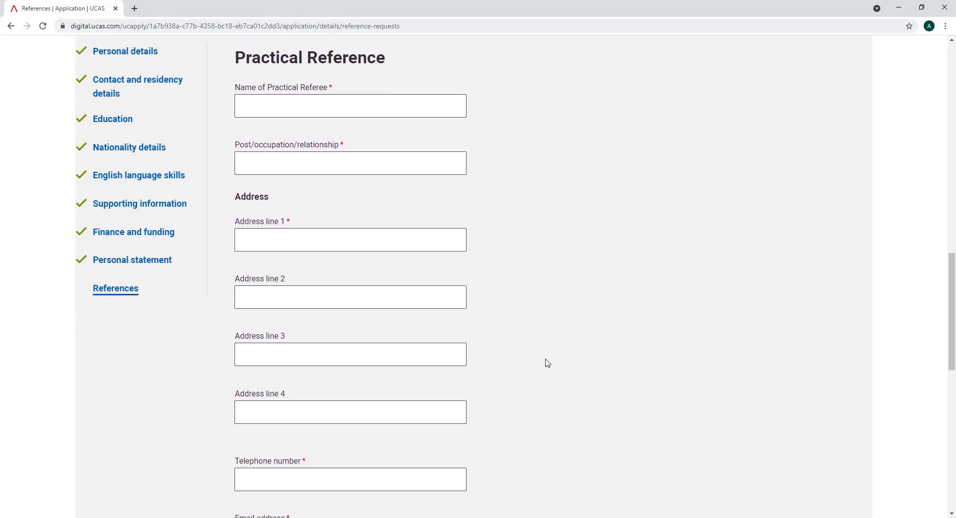
{"action": "scroll", "coordinate": [547, 363], "scroll_direction": "up", "scroll_amount": 6}
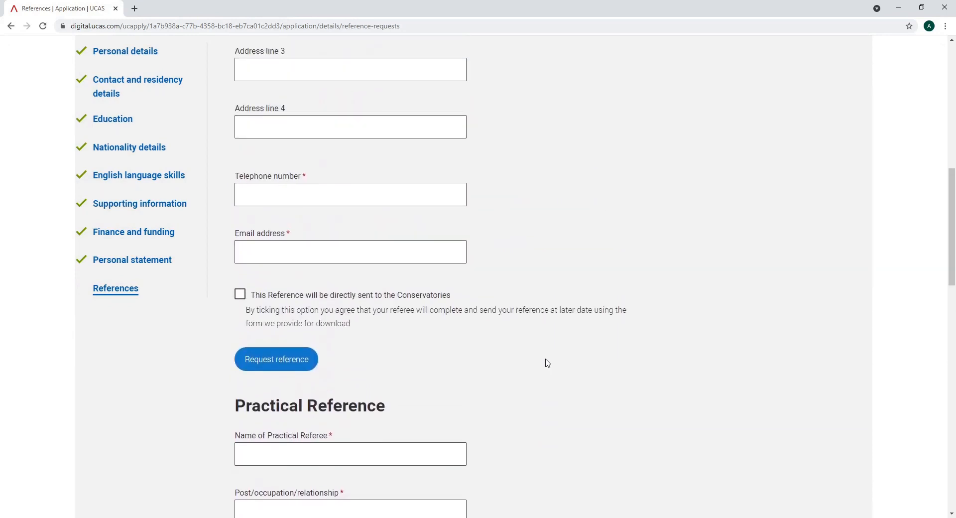
{"action": "scroll", "coordinate": [548, 363], "scroll_direction": "up", "scroll_amount": 1}
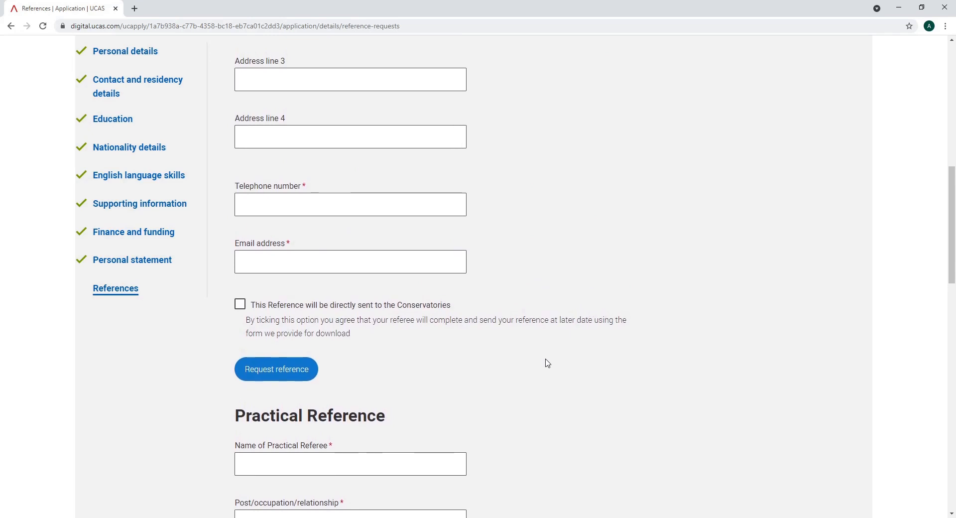
{"action": "scroll", "coordinate": [548, 363], "scroll_direction": "up", "scroll_amount": 1}
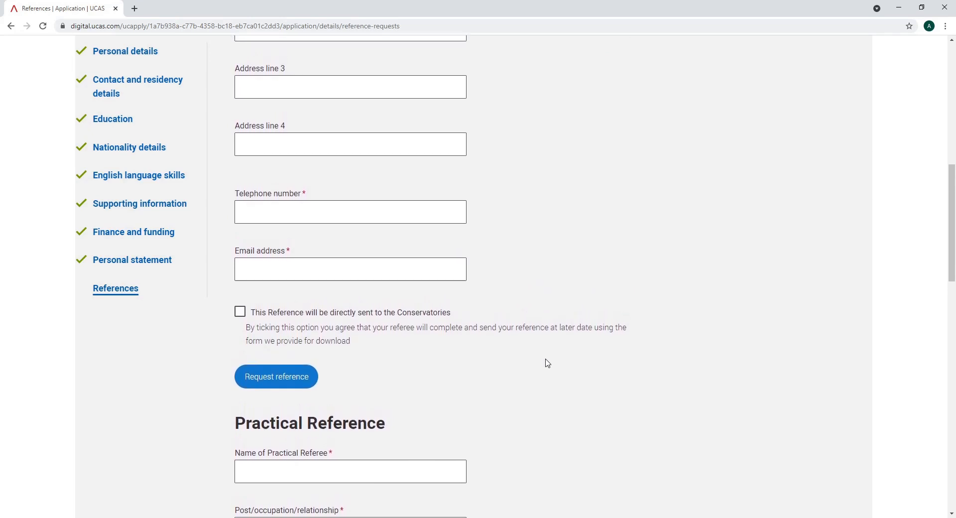
{"action": "scroll", "coordinate": [548, 363], "scroll_direction": "up", "scroll_amount": 1}
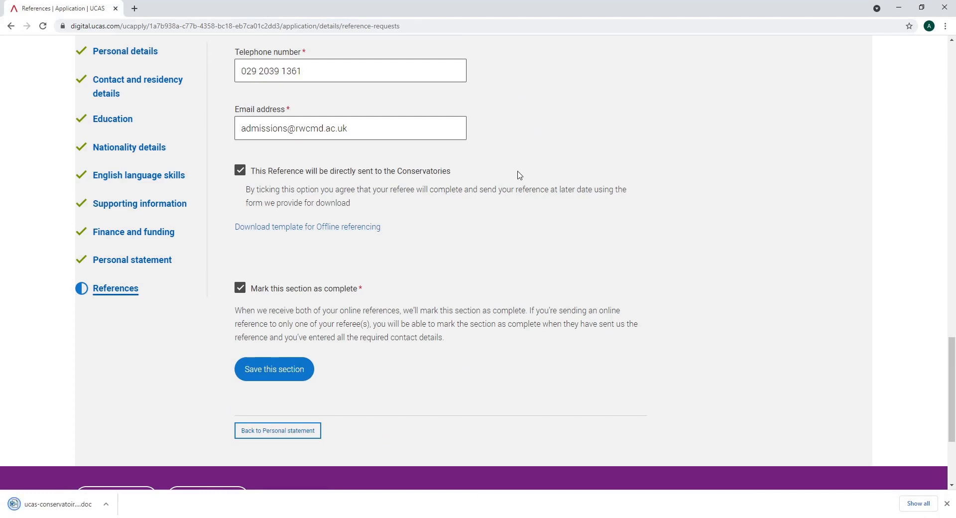
Open the downloaded offline referencing template, then scroll back to the top of the page
{"action": "left_click", "coordinate": [111, 495]}
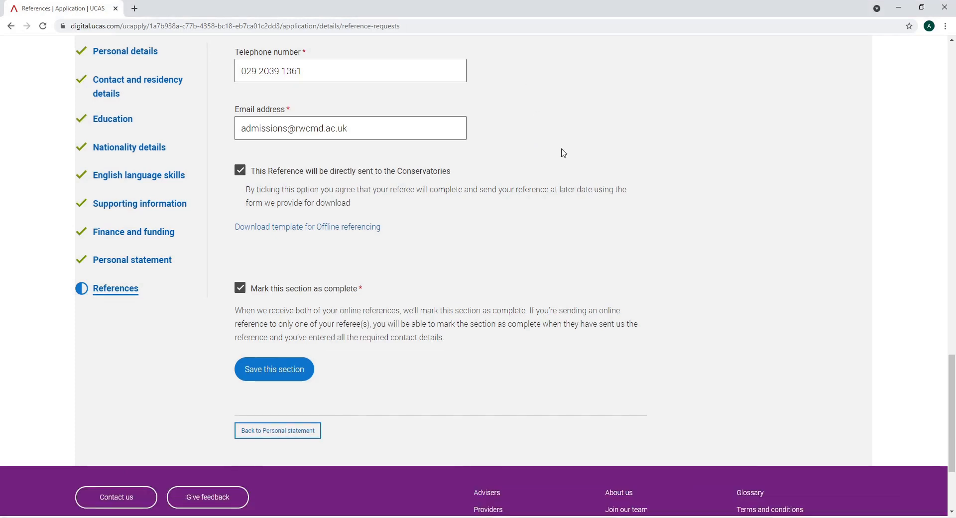
{"action": "scroll", "coordinate": [561, 151], "scroll_direction": "up", "scroll_amount": 3}
{"action": "scroll", "coordinate": [564, 153], "scroll_direction": "up", "scroll_amount": 5}
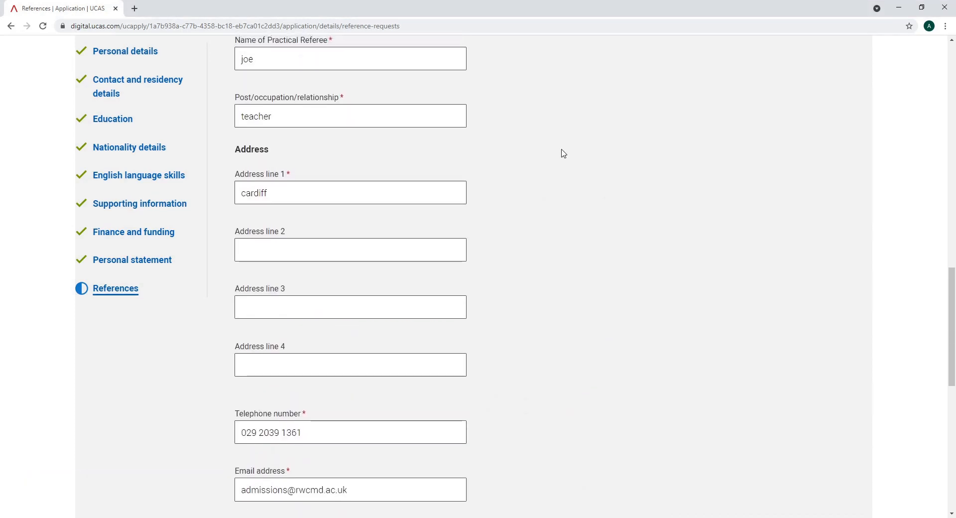
{"action": "scroll", "coordinate": [563, 153], "scroll_direction": "up", "scroll_amount": 5}
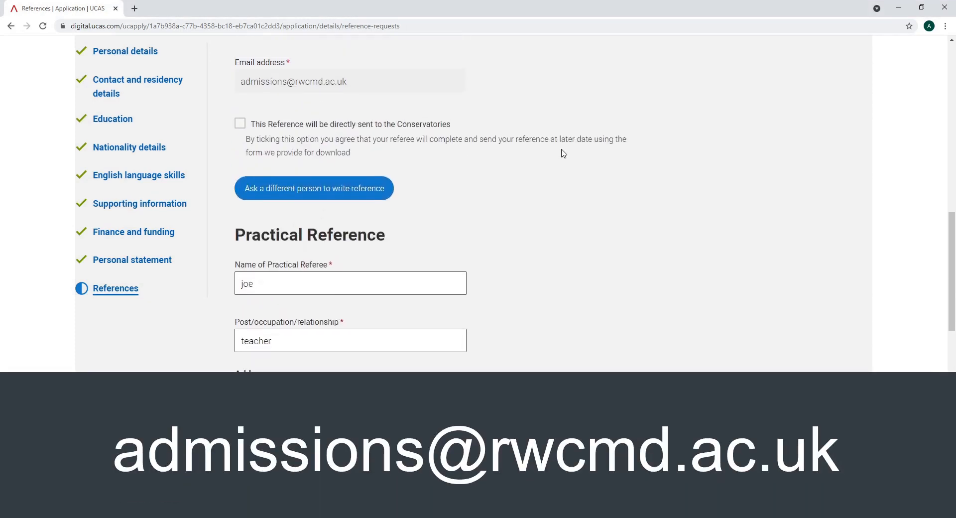
{"action": "scroll", "coordinate": [563, 153], "scroll_direction": "up", "scroll_amount": 1}
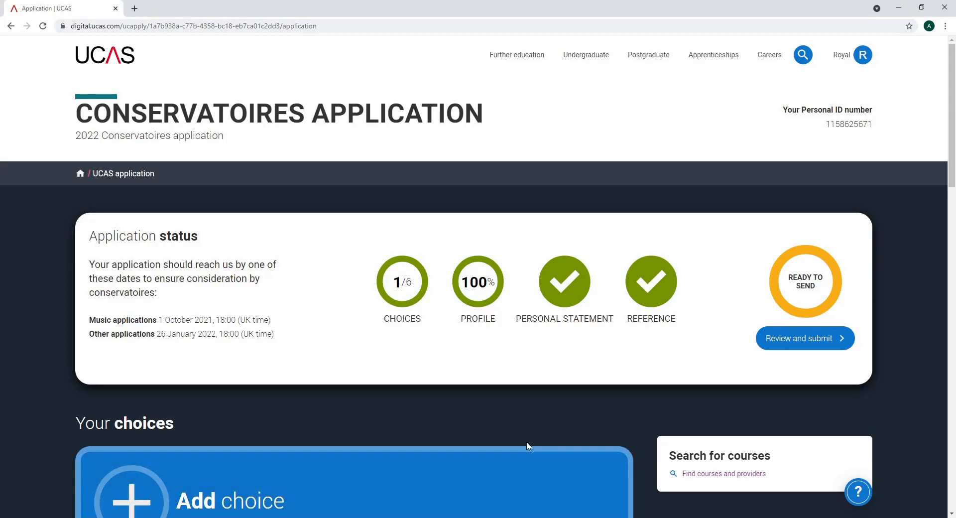
Review the completed application and accept it to move on to Terms and conditions
{"action": "left_click", "coordinate": [832, 341]}
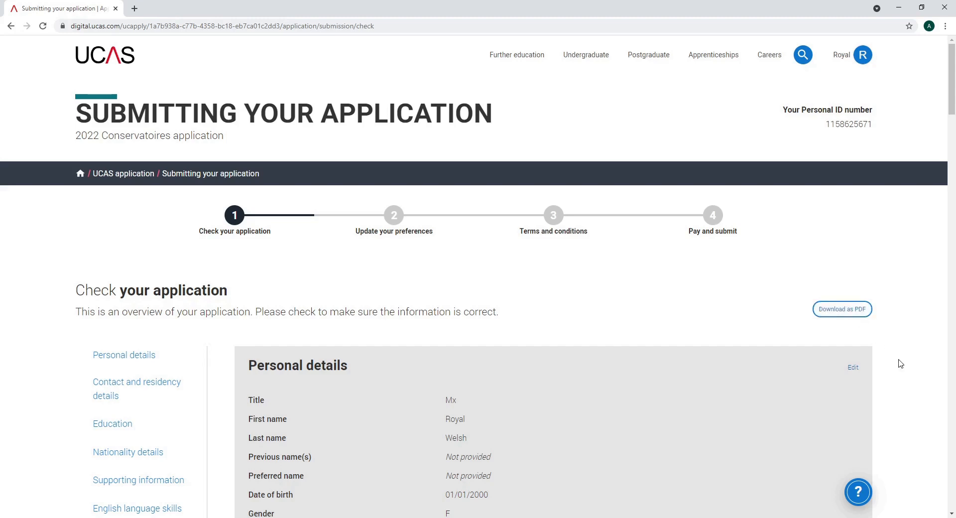
{"action": "scroll", "coordinate": [900, 364], "scroll_direction": "down", "scroll_amount": 5}
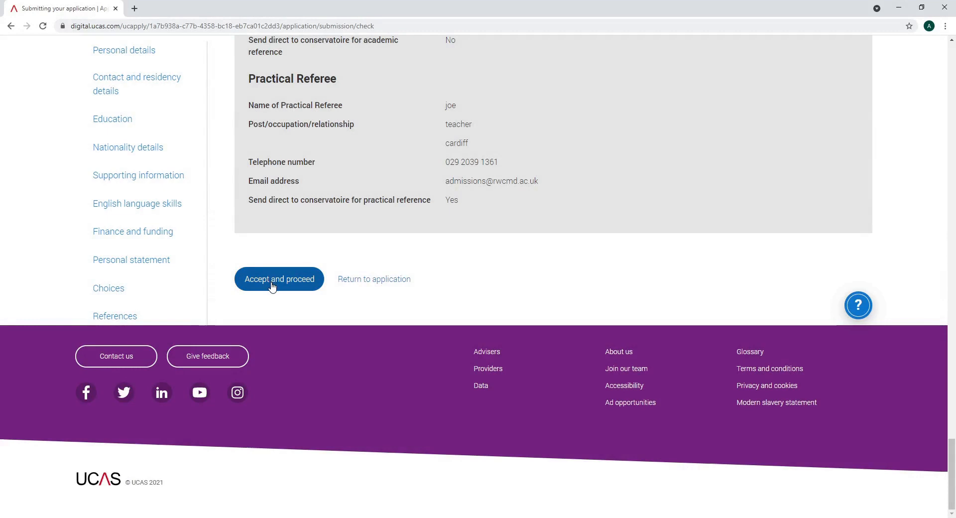
{"action": "left_click", "coordinate": [273, 280]}
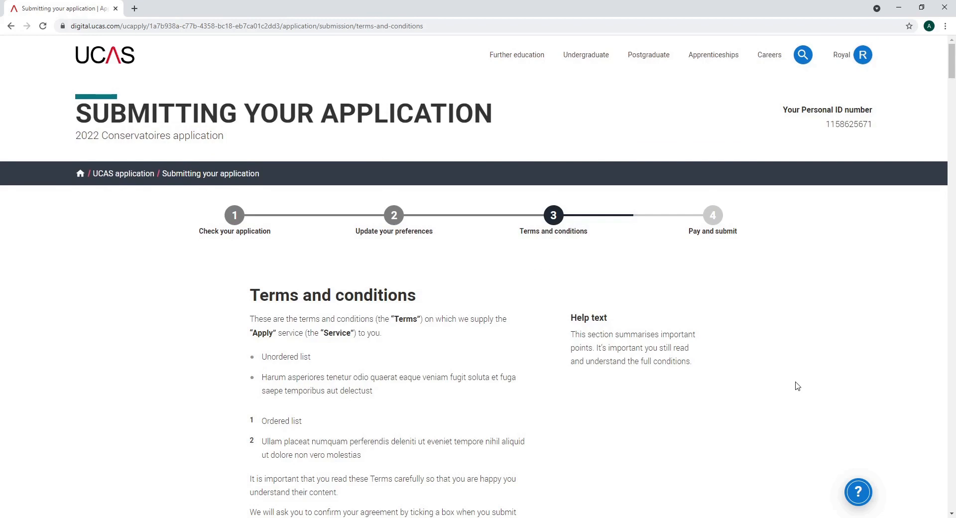
Scroll down Pay and submit to the £89.50 amount due (£63 assessment plus £26.50 fee)
{"action": "scroll", "coordinate": [797, 386], "scroll_direction": "down", "scroll_amount": 1}
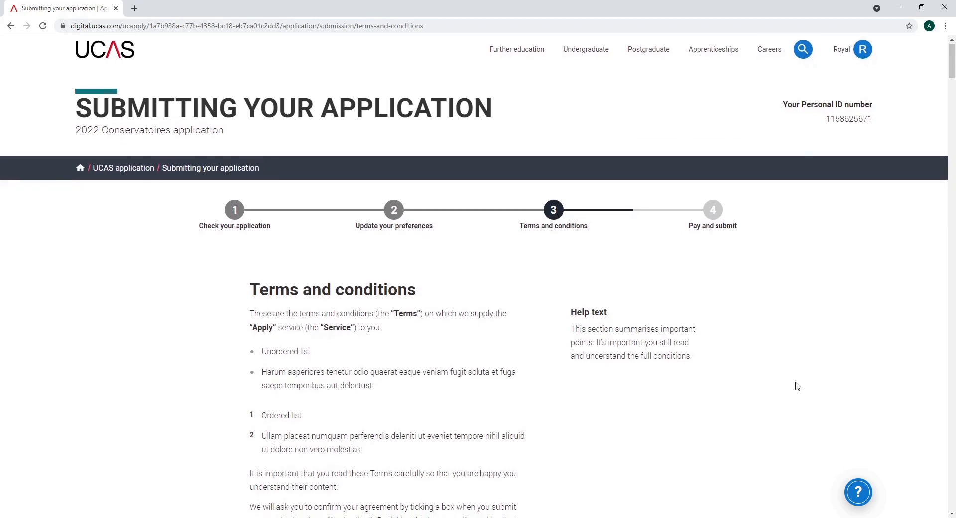
{"action": "scroll", "coordinate": [798, 386], "scroll_direction": "down", "scroll_amount": 1}
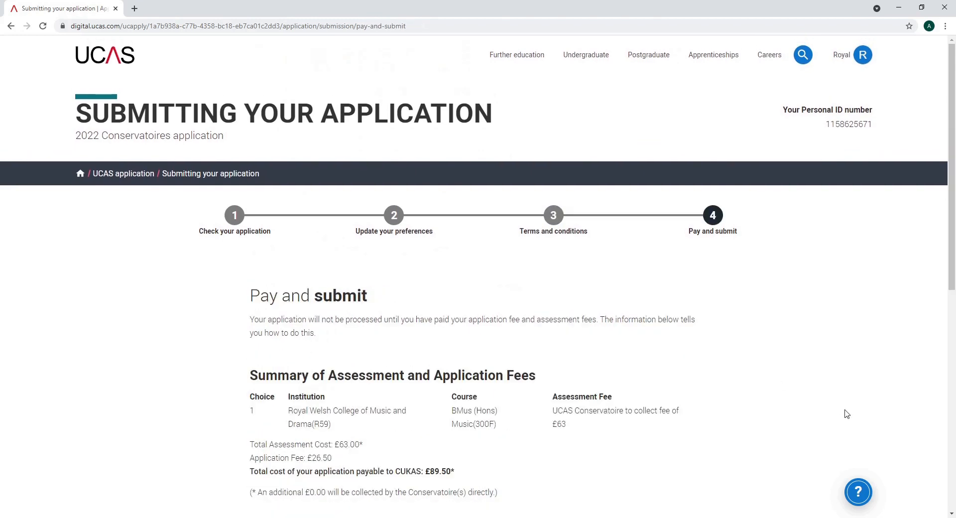
{"action": "scroll", "coordinate": [847, 414], "scroll_direction": "down", "scroll_amount": 1}
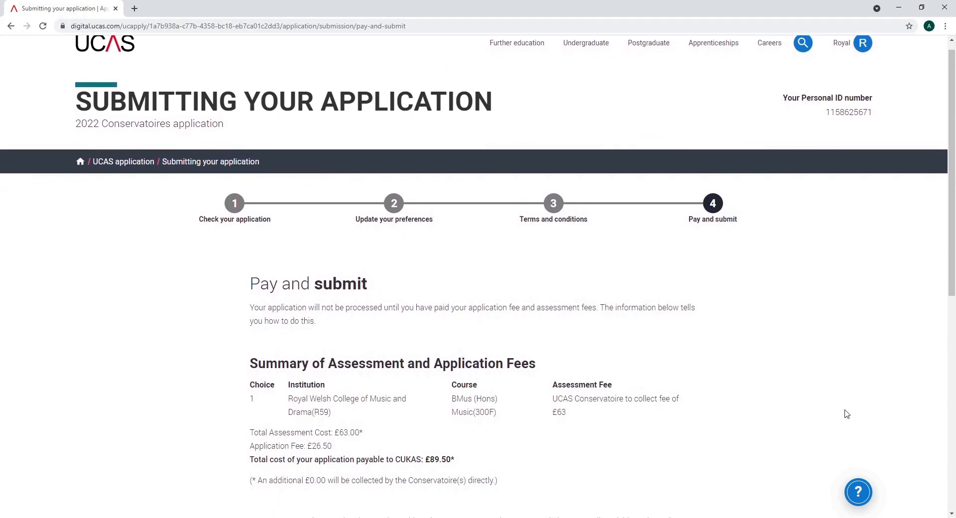
{"action": "scroll", "coordinate": [846, 414], "scroll_direction": "down", "scroll_amount": 1}
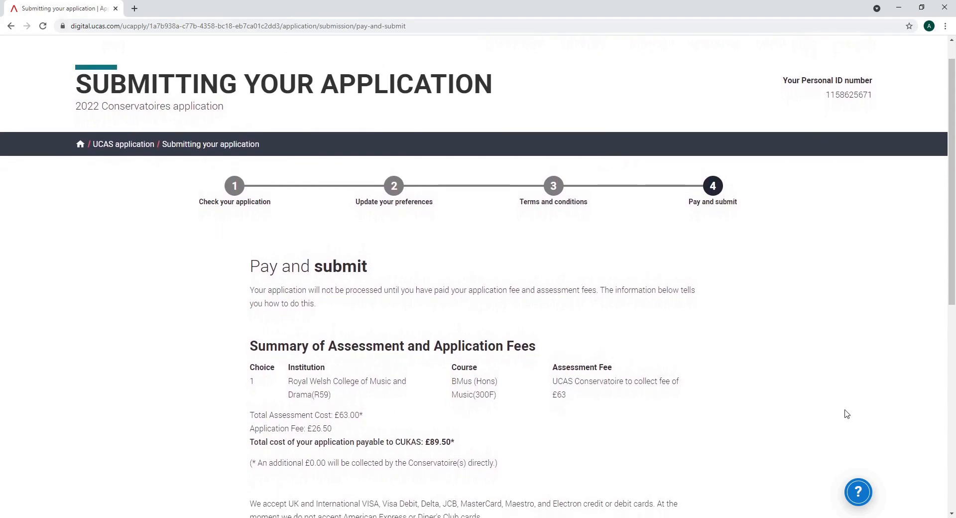
{"action": "scroll", "coordinate": [847, 413], "scroll_direction": "down", "scroll_amount": 1}
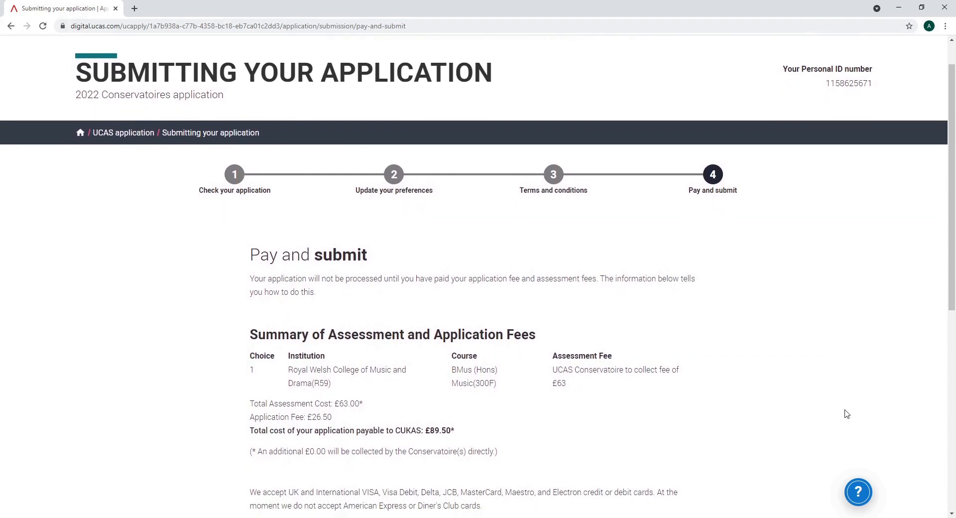
{"action": "scroll", "coordinate": [846, 413], "scroll_direction": "down", "scroll_amount": 2}
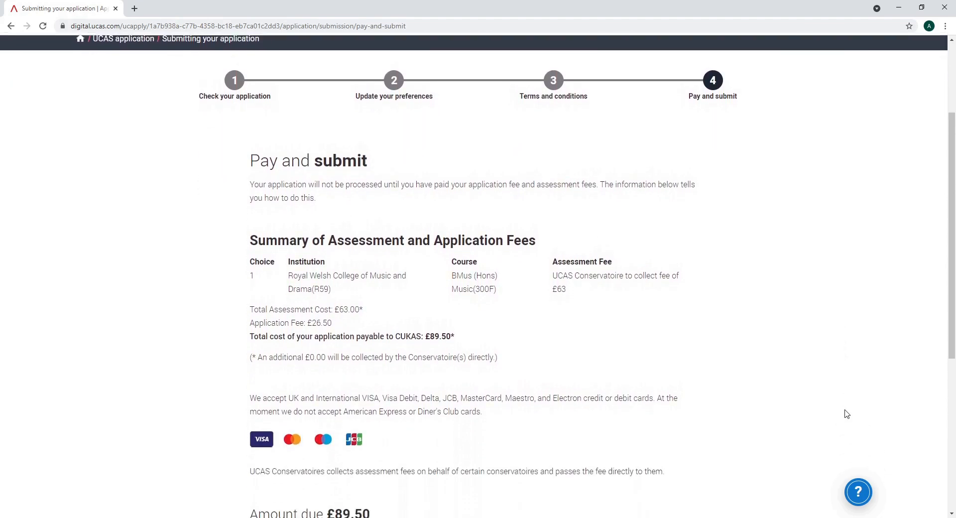
{"action": "scroll", "coordinate": [846, 413], "scroll_direction": "down", "scroll_amount": 2}
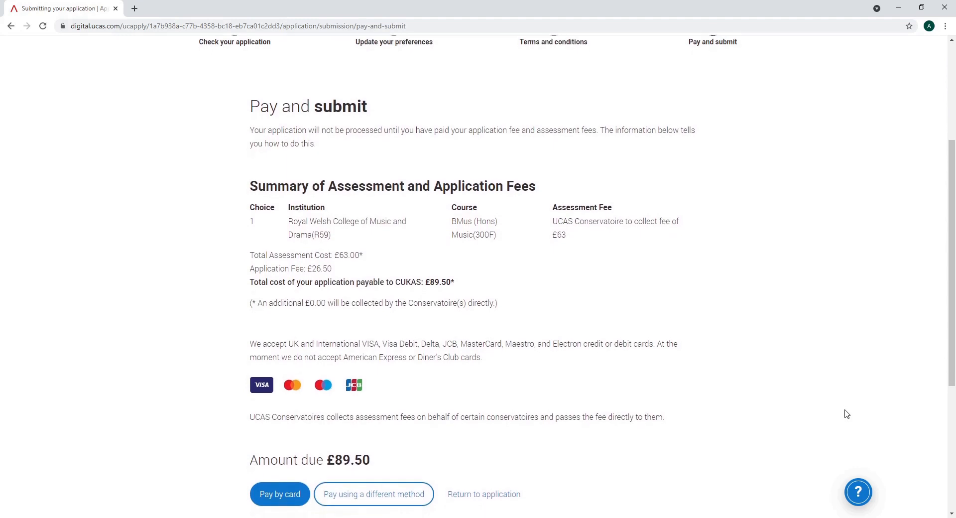
{"action": "scroll", "coordinate": [847, 413], "scroll_direction": "down", "scroll_amount": 1}
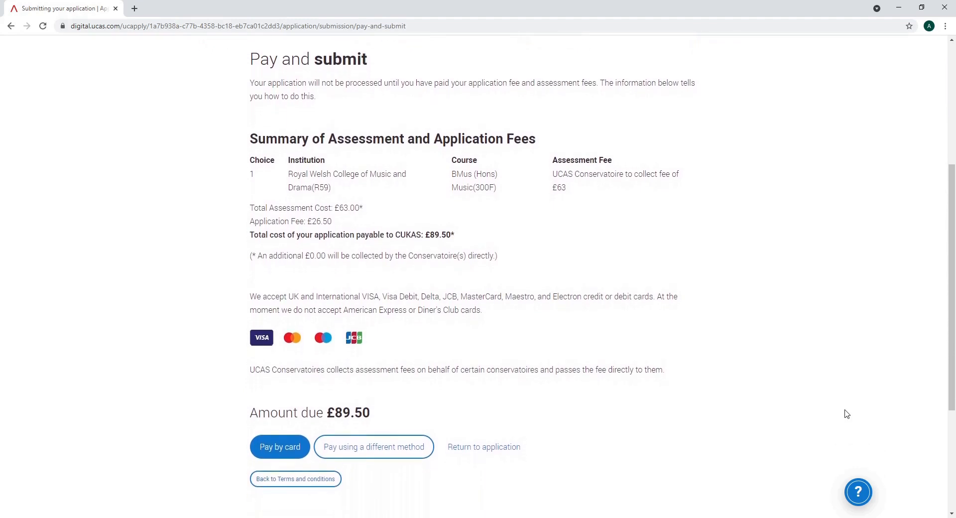